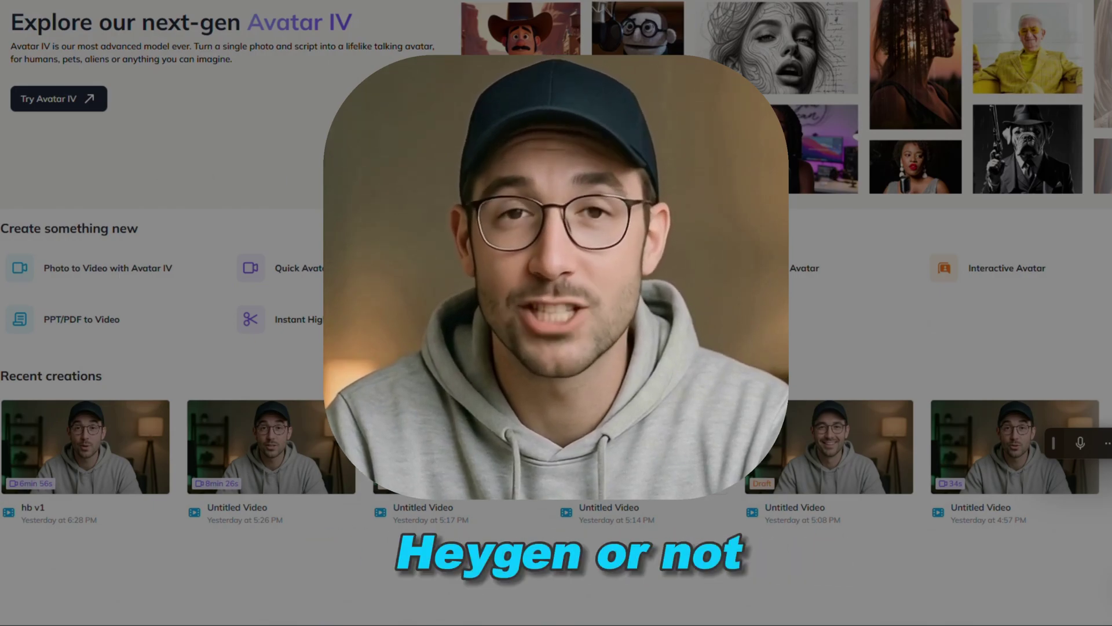
Open the templates page and look through the HeyGen Library, and review the videos listed in Projects
{"action": "left_click", "coordinate": [3, 211]}
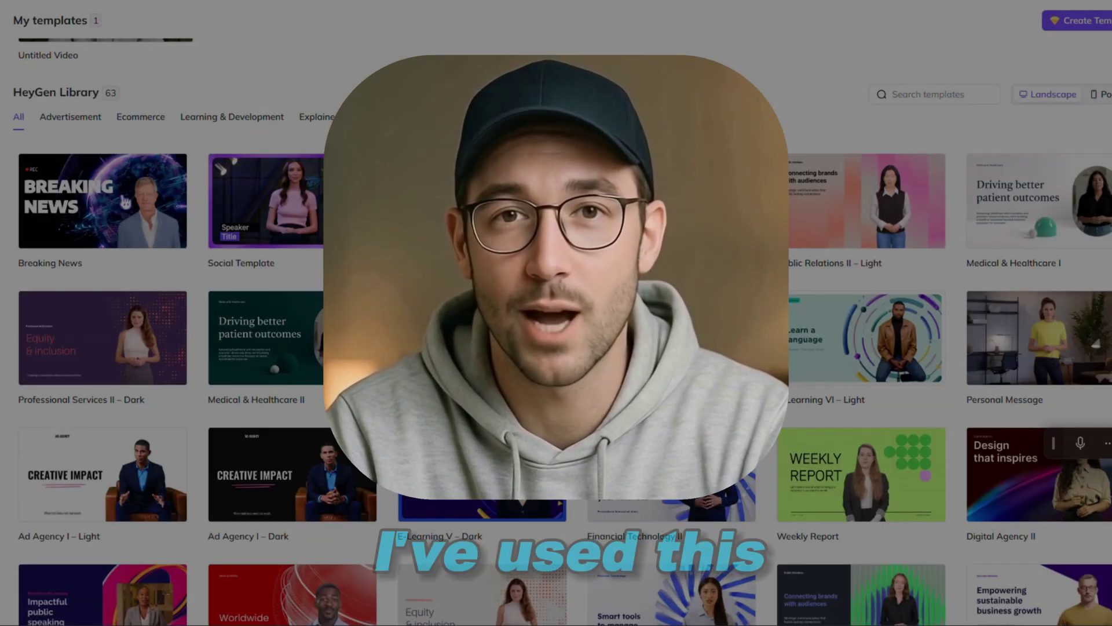
{"action": "scroll", "coordinate": [230, 200], "scroll_direction": "down", "scroll_amount": 7}
{"action": "scroll", "coordinate": [234, 204], "scroll_direction": "down", "scroll_amount": 5}
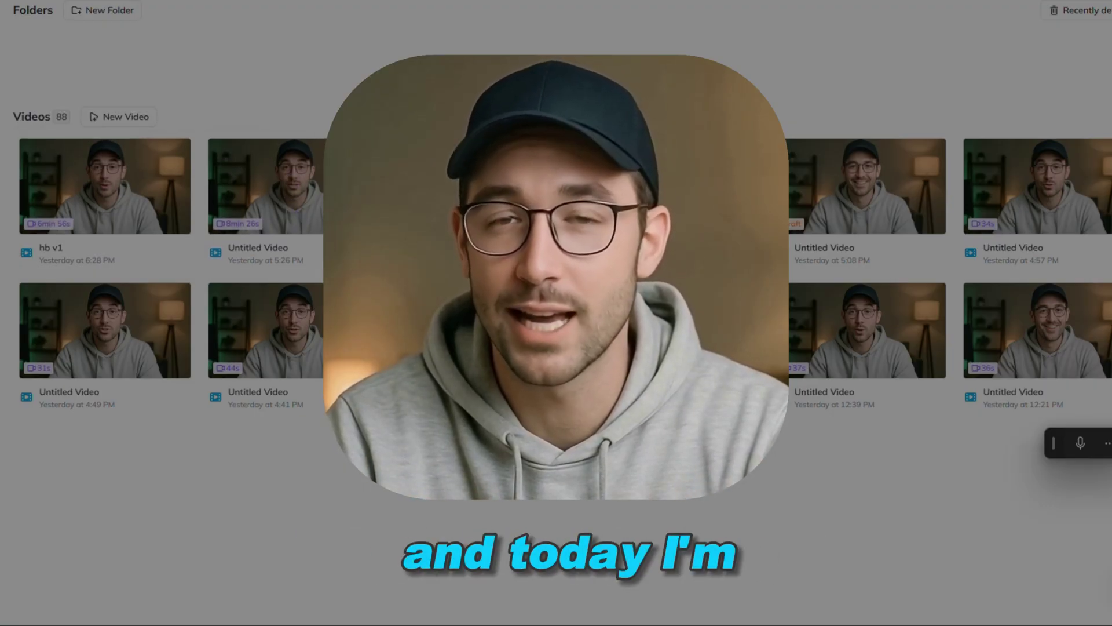
{"action": "scroll", "coordinate": [557, 313], "scroll_direction": "up", "scroll_amount": 2}
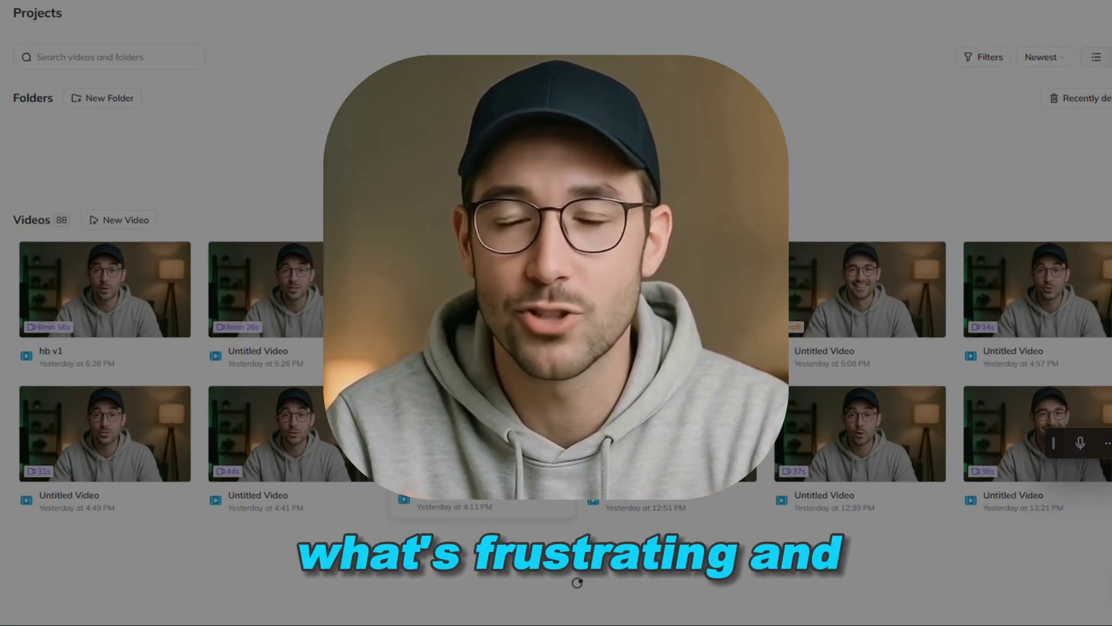
{"action": "scroll", "coordinate": [556, 313], "scroll_direction": "down", "scroll_amount": 2}
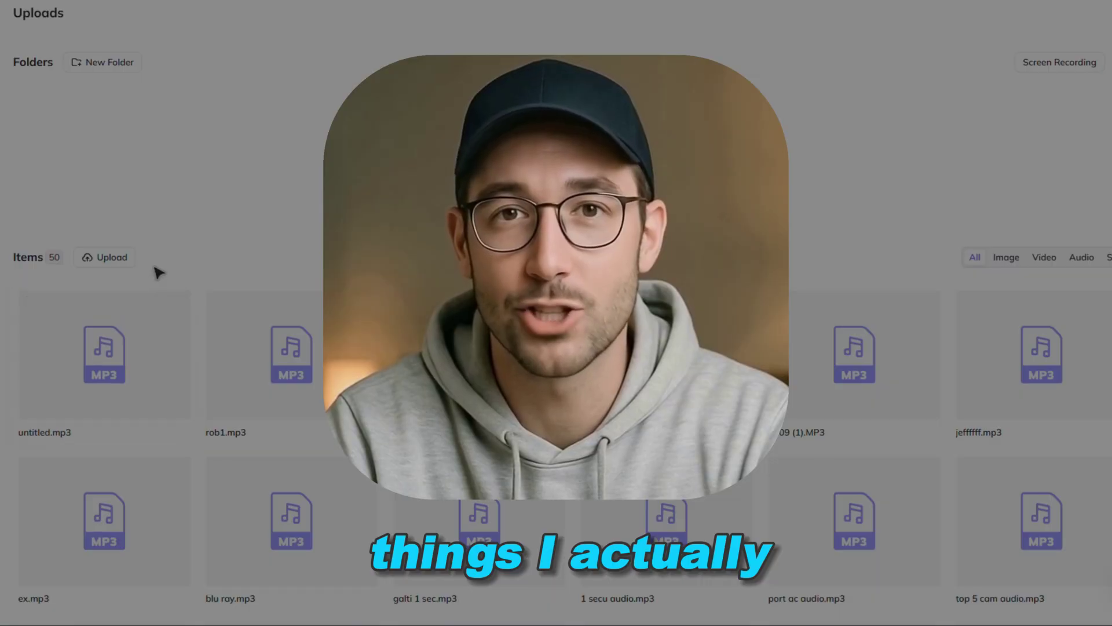
Look through the uploaded audio files in Uploads down to the end of the list
{"action": "scroll", "coordinate": [124, 231], "scroll_direction": "down", "scroll_amount": 4}
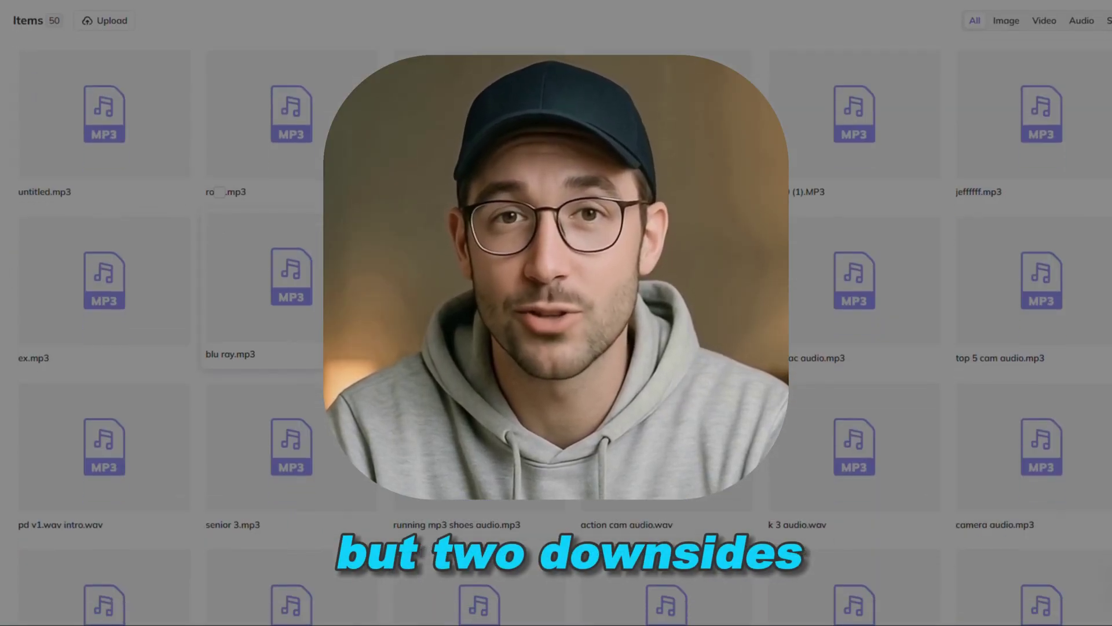
{"action": "scroll", "coordinate": [291, 278], "scroll_direction": "down", "scroll_amount": 10}
{"action": "scroll", "coordinate": [291, 278], "scroll_direction": "up", "scroll_amount": 7}
{"action": "scroll", "coordinate": [291, 278], "scroll_direction": "down", "scroll_amount": 10}
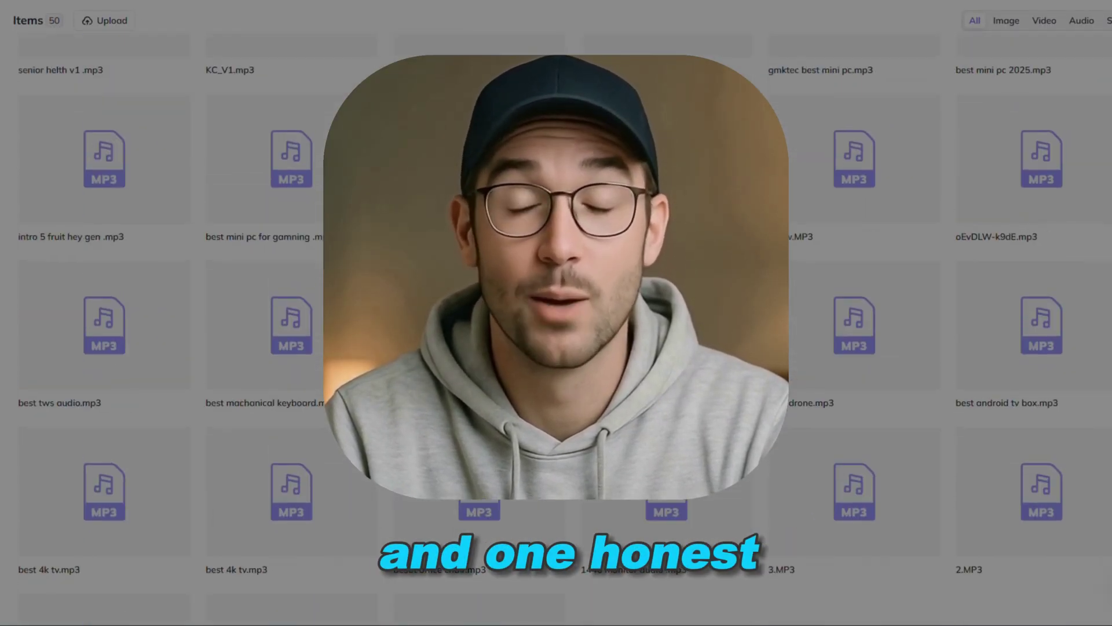
{"action": "scroll", "coordinate": [557, 313], "scroll_direction": "down", "scroll_amount": 4}
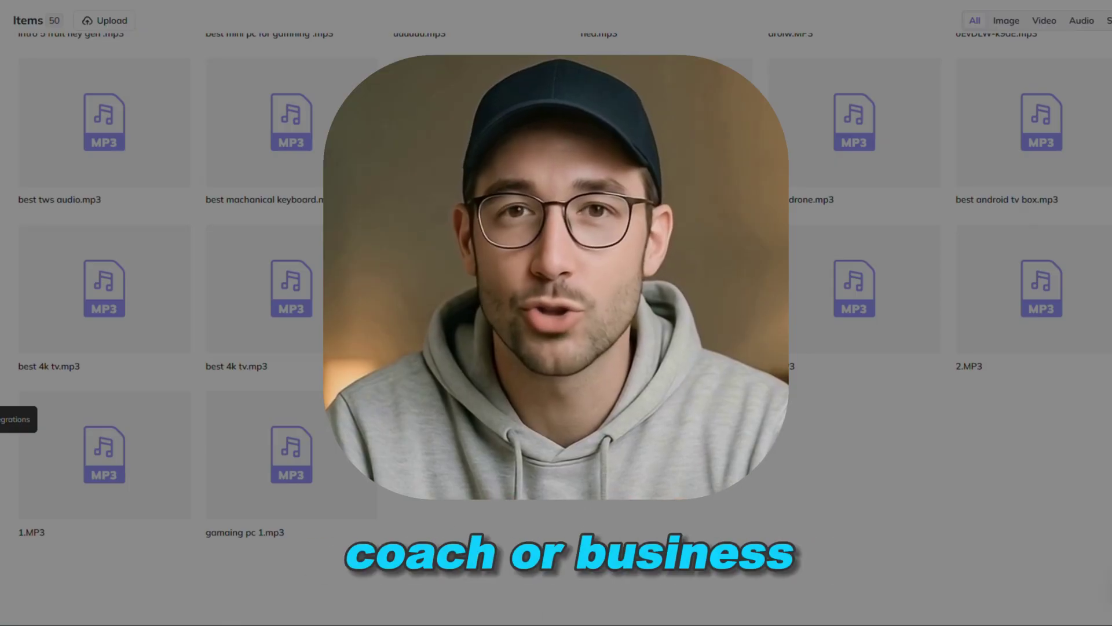
Open the HeyGen Integrations page and look over the available integrations
{"action": "left_click", "coordinate": [2, 419]}
{"action": "scroll", "coordinate": [556, 313], "scroll_direction": "down", "scroll_amount": 4}
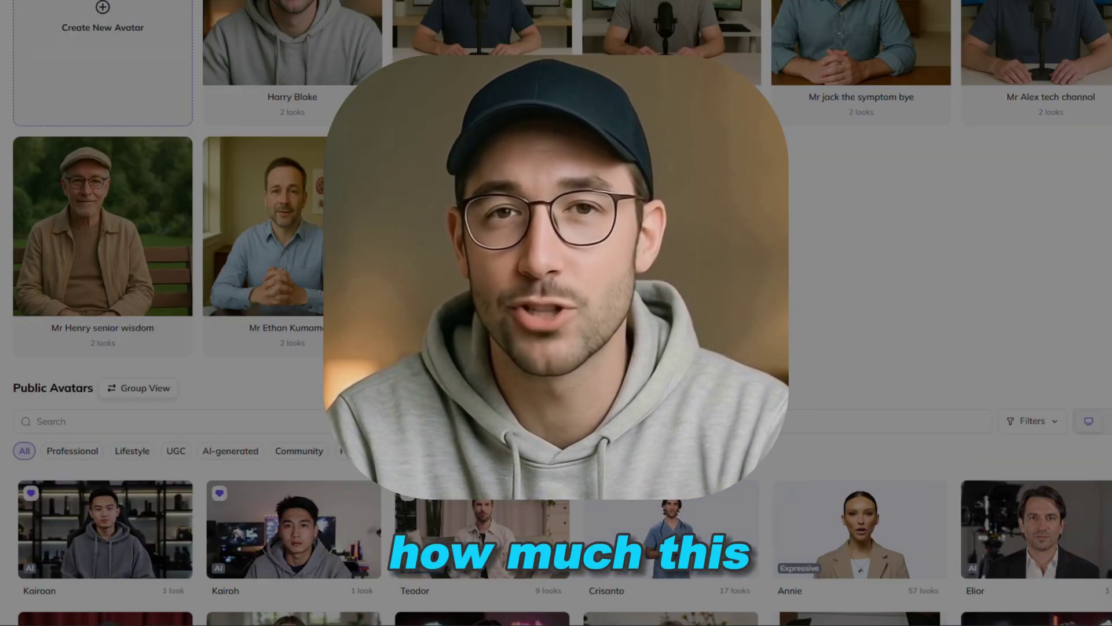
Browse the public avatars on the Avatar page and return to the personal avatars above them
{"action": "scroll", "coordinate": [556, 313], "scroll_direction": "down", "scroll_amount": 8}
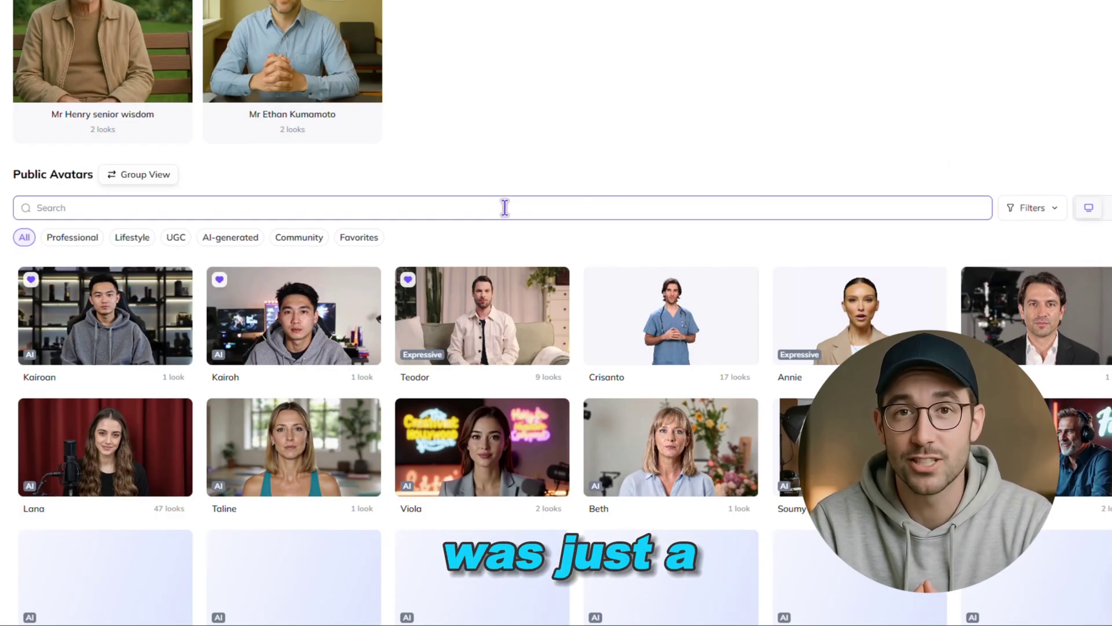
{"action": "scroll", "coordinate": [521, 348], "scroll_direction": "down", "scroll_amount": 10}
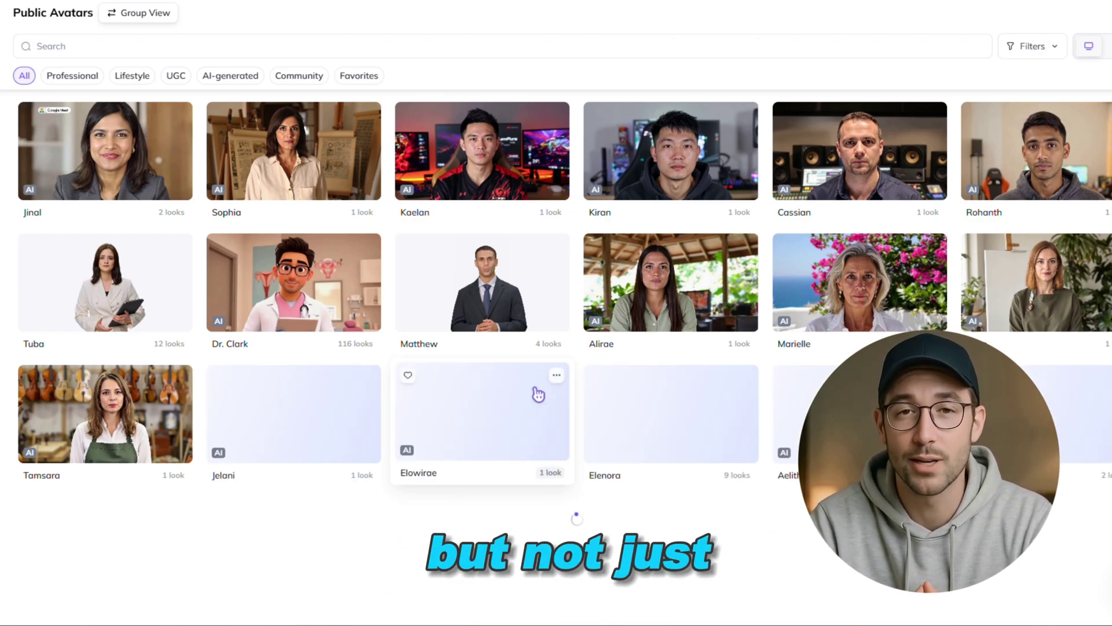
{"action": "scroll", "coordinate": [479, 360], "scroll_direction": "down", "scroll_amount": 2}
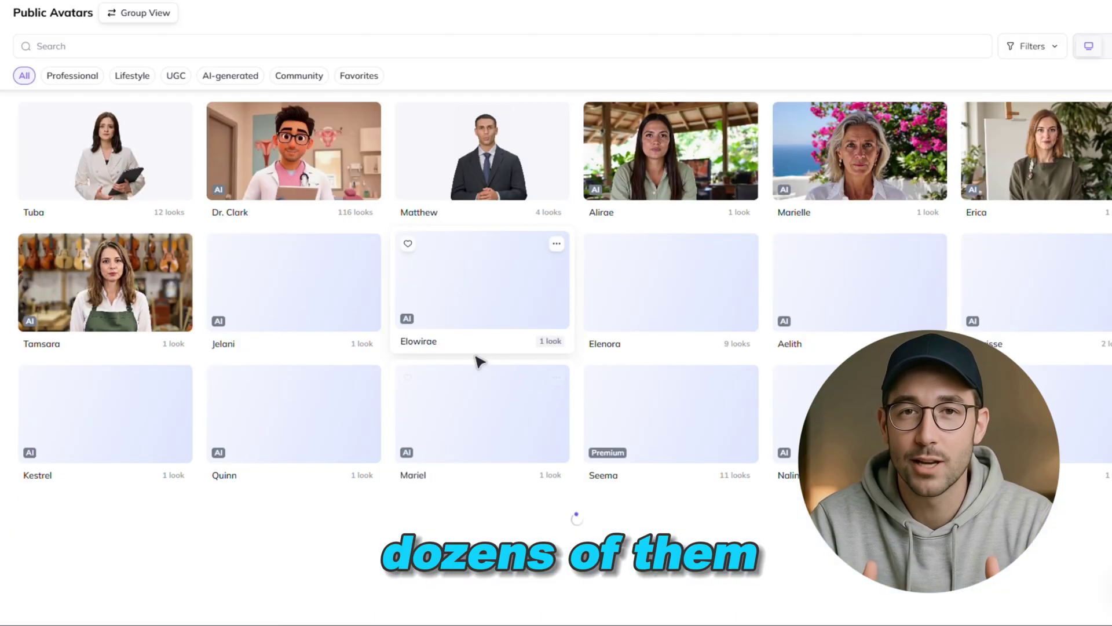
{"action": "scroll", "coordinate": [463, 350], "scroll_direction": "up", "scroll_amount": 15}
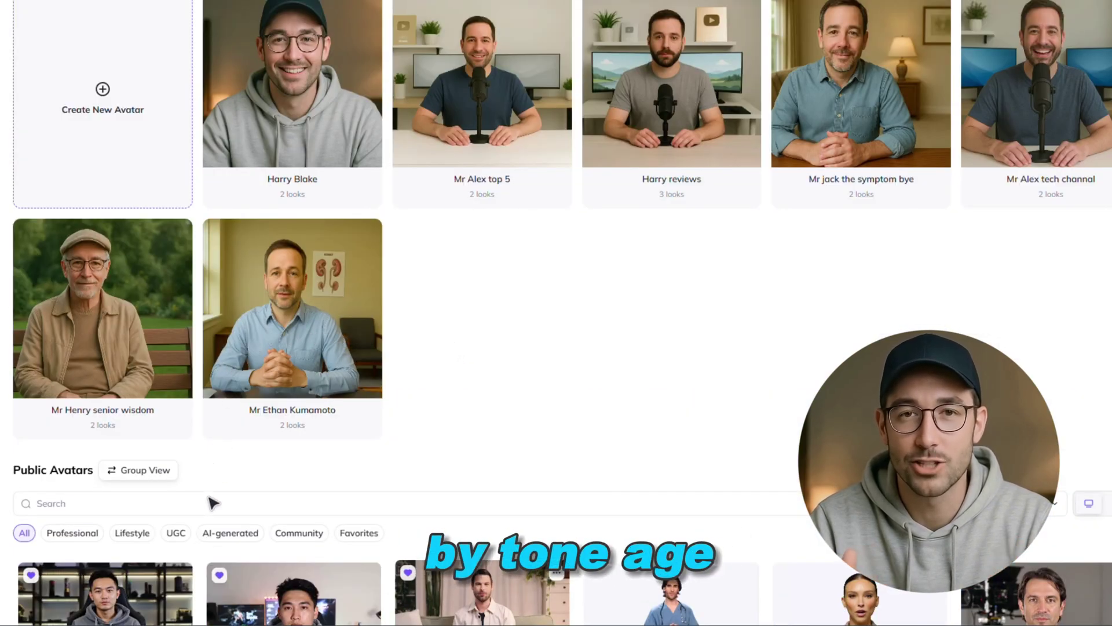
{"action": "scroll", "coordinate": [267, 509], "scroll_direction": "down", "scroll_amount": 8}
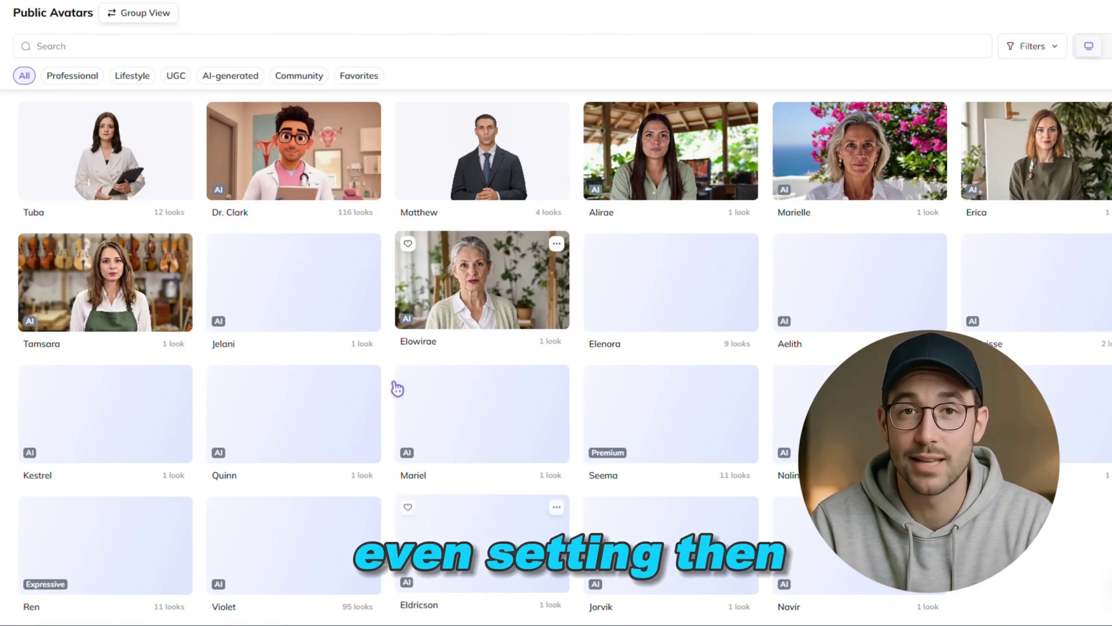
{"action": "scroll", "coordinate": [257, 239], "scroll_direction": "up", "scroll_amount": 3}
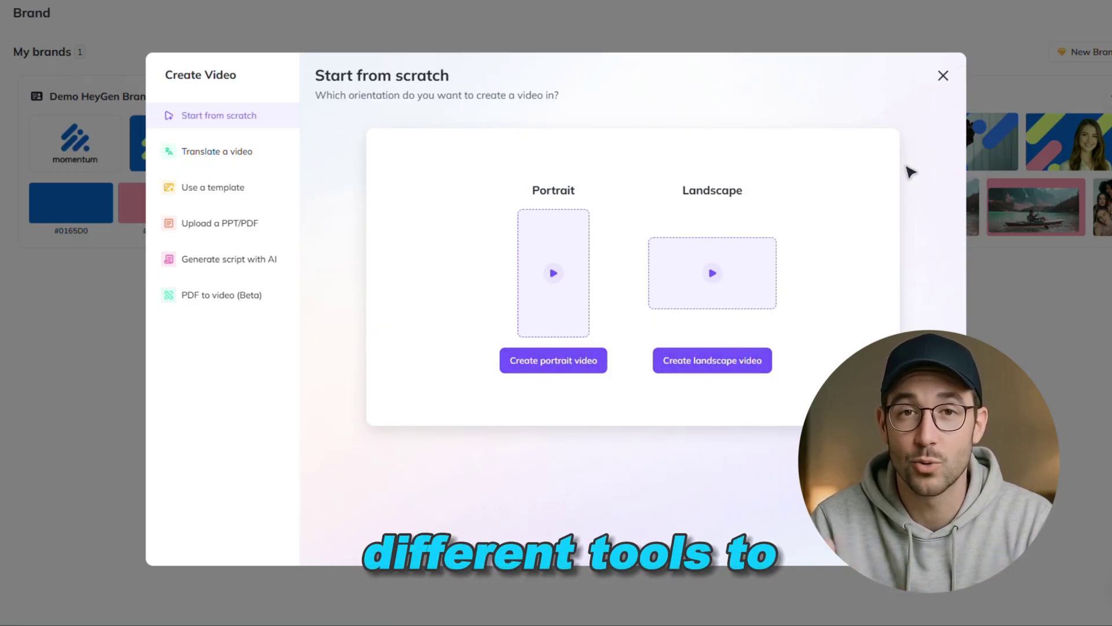
Close the Create Video dialog and review the colours and fonts of the Demo HeyGen Brand Kit
{"action": "left_click", "coordinate": [942, 79]}
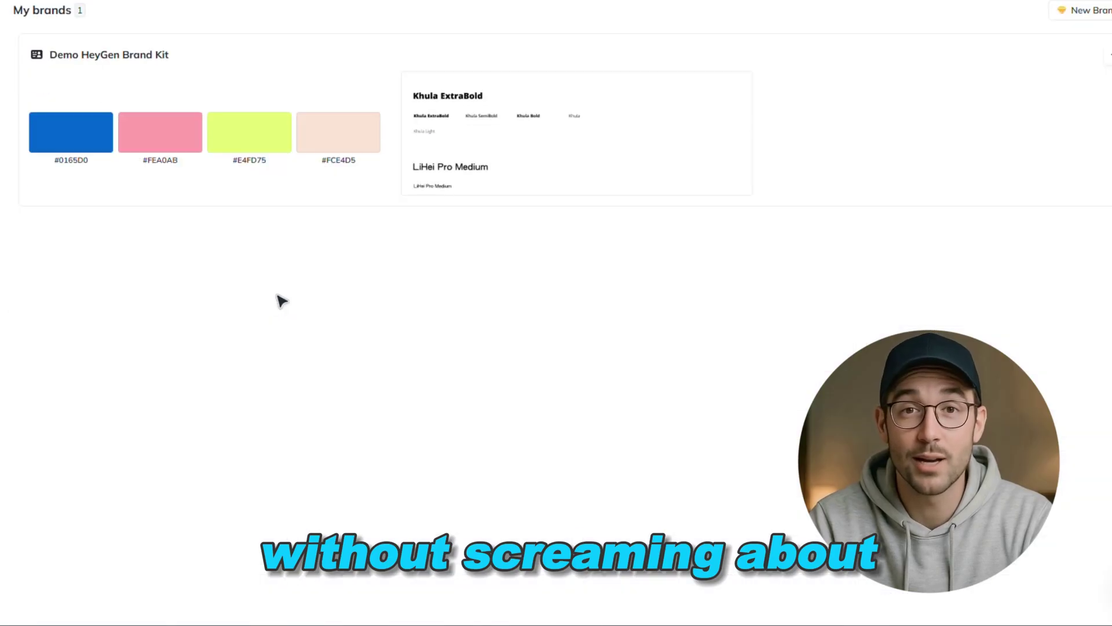
{"action": "scroll", "coordinate": [203, 283], "scroll_direction": "up", "scroll_amount": 1}
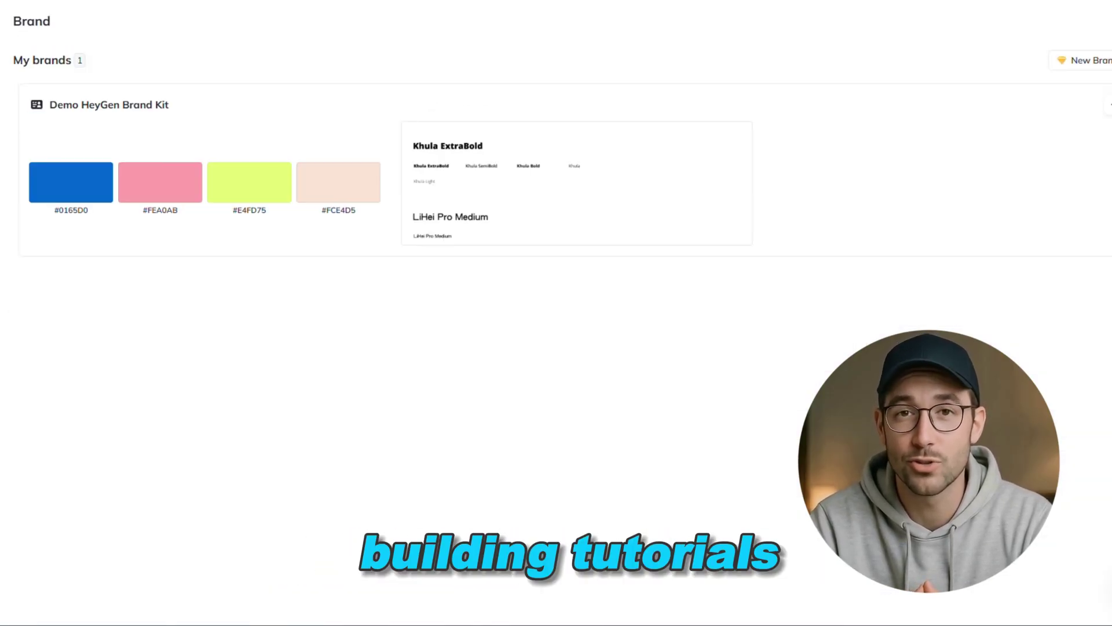
{"action": "scroll", "coordinate": [556, 169], "scroll_direction": "down", "scroll_amount": 1}
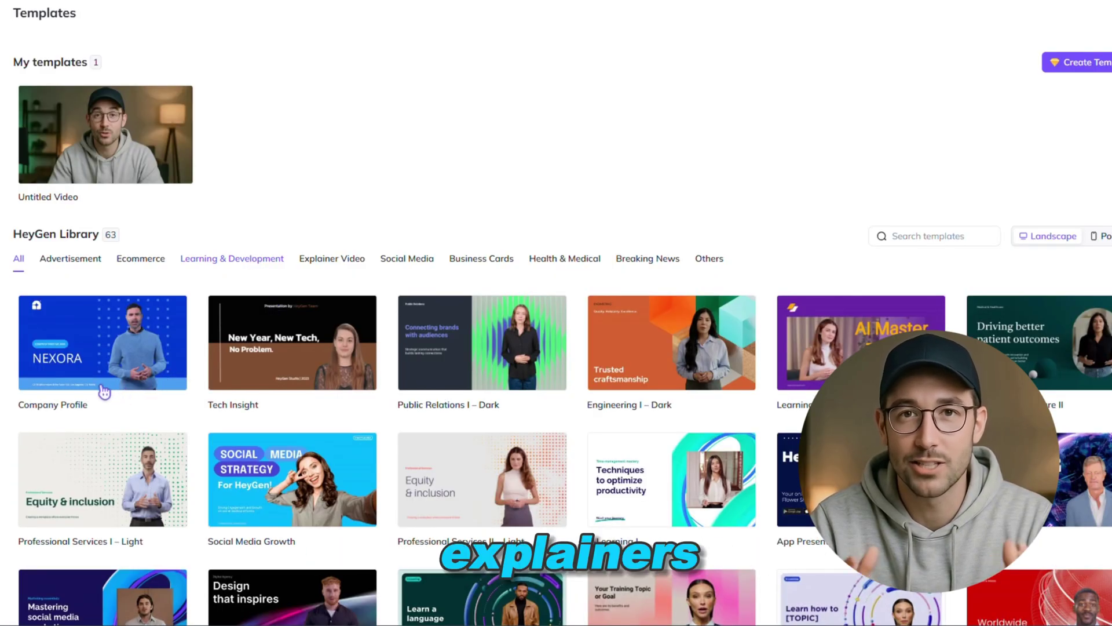
Browse the landscape templates of all categories in the HeyGen Library
{"action": "scroll", "coordinate": [136, 353], "scroll_direction": "down", "scroll_amount": 4}
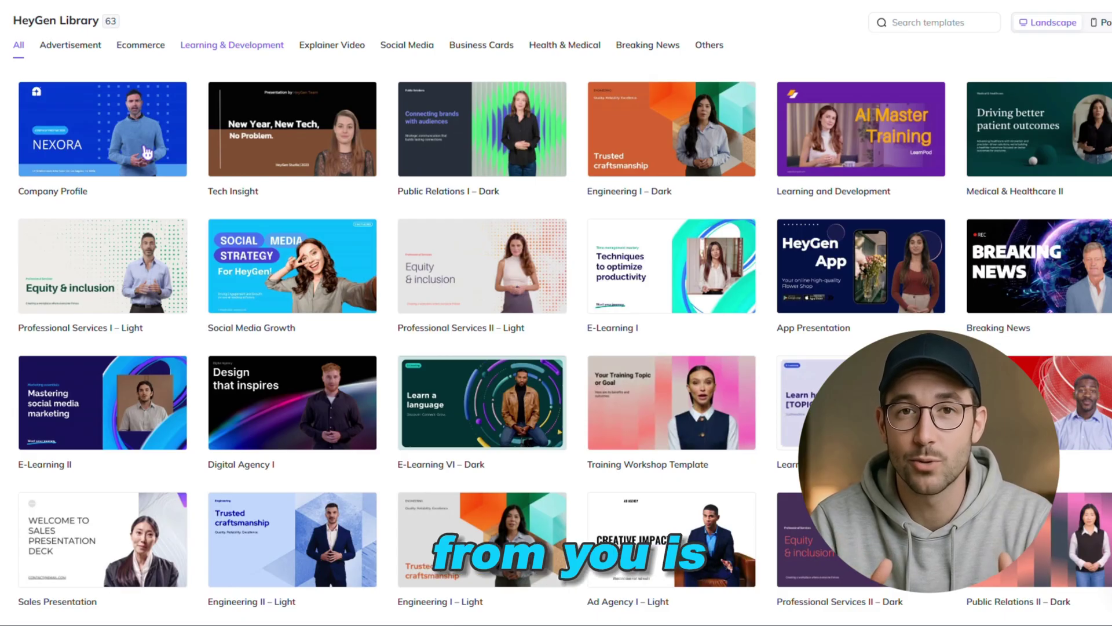
{"action": "scroll", "coordinate": [146, 153], "scroll_direction": "down", "scroll_amount": 12}
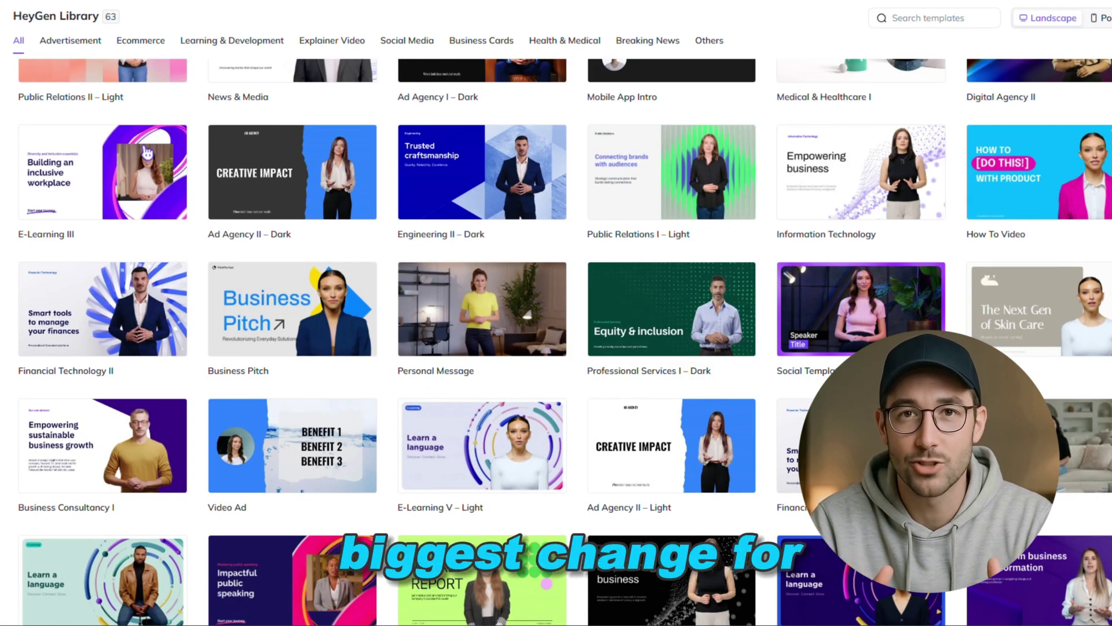
{"action": "scroll", "coordinate": [145, 145], "scroll_direction": "down", "scroll_amount": 2}
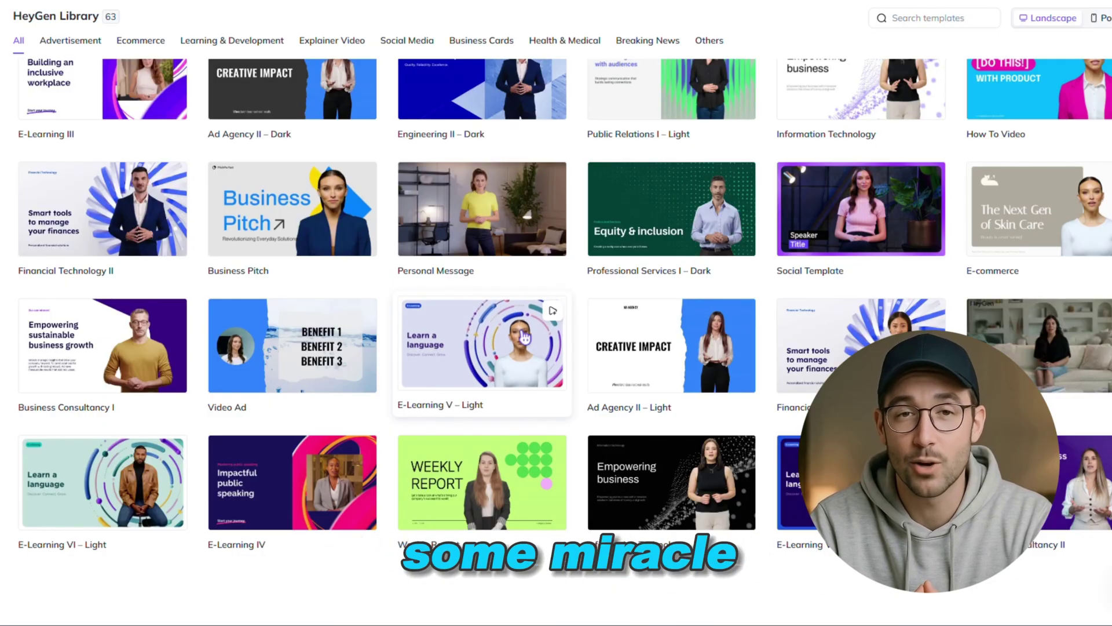
{"action": "scroll", "coordinate": [524, 336], "scroll_direction": "up", "scroll_amount": 5}
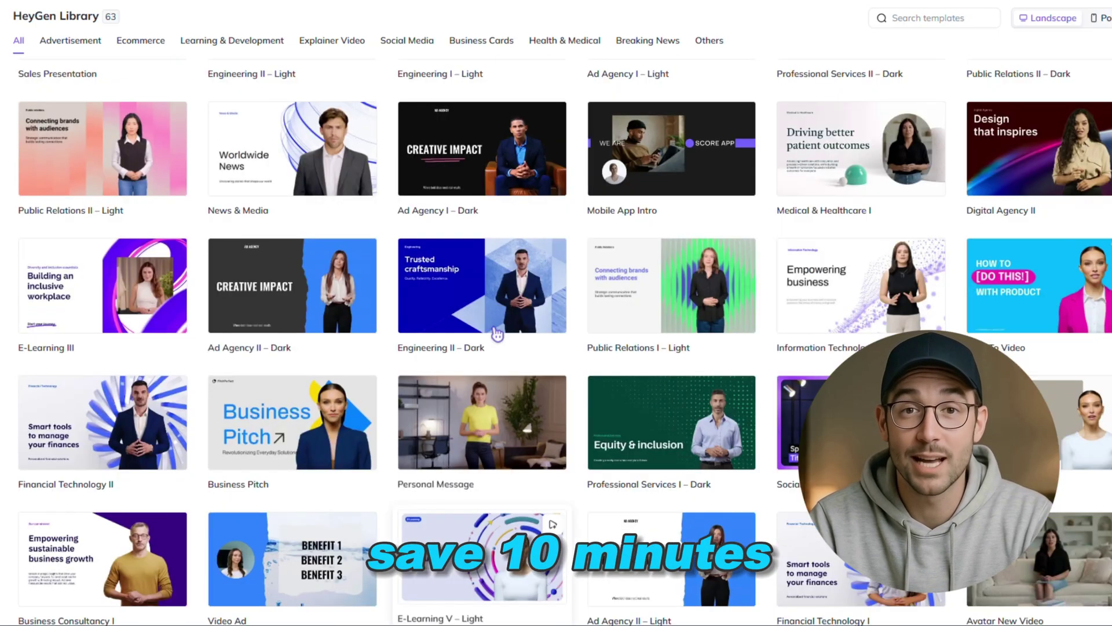
{"action": "scroll", "coordinate": [497, 335], "scroll_direction": "up", "scroll_amount": 2}
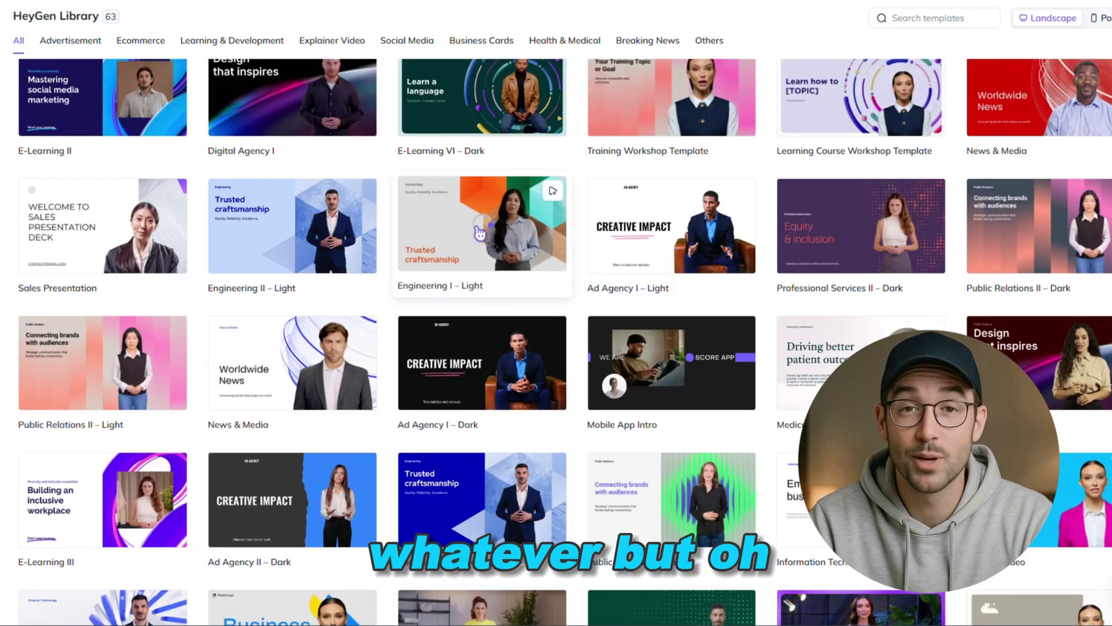
Preview the Ad Agency I – Dark template, close the preview and return to the beginning of the Templates page
{"action": "left_click", "coordinate": [506, 359]}
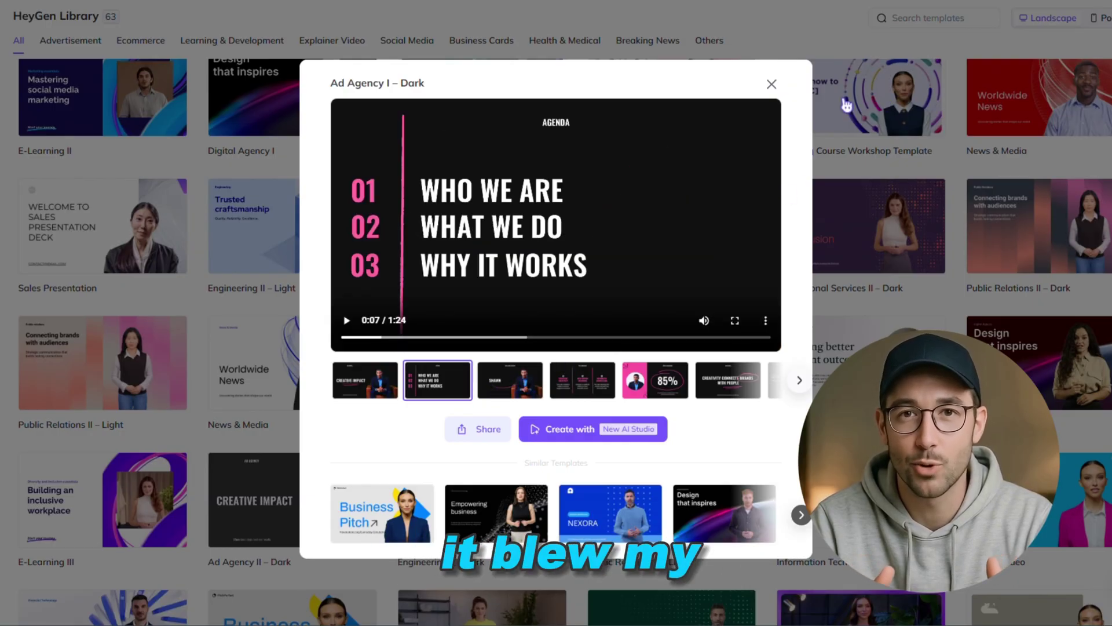
{"action": "left_click", "coordinate": [773, 85]}
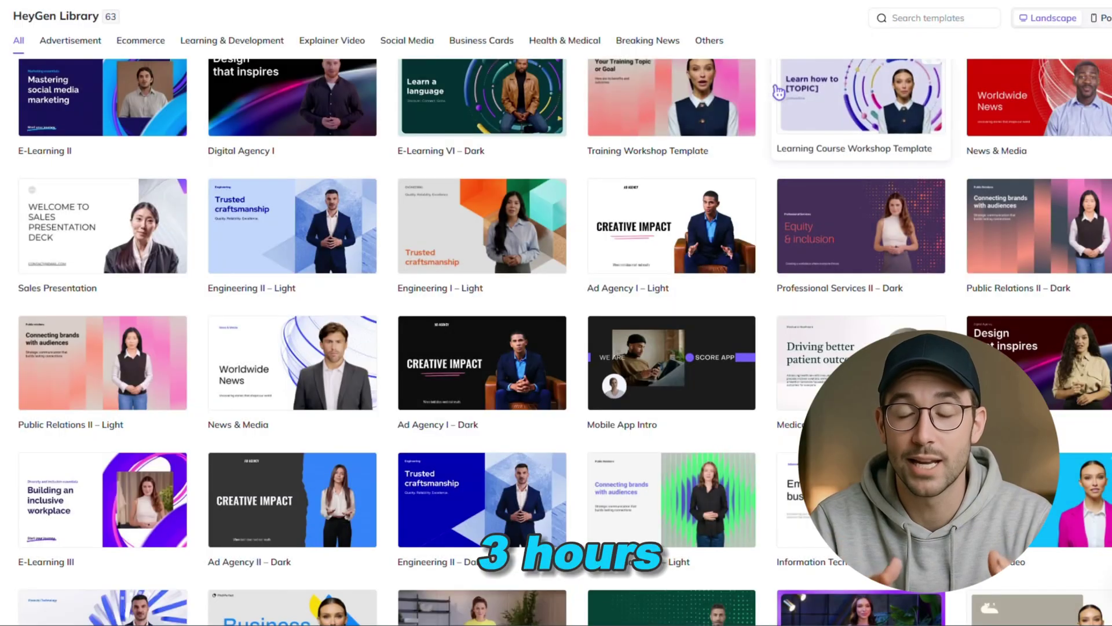
{"action": "scroll", "coordinate": [483, 286], "scroll_direction": "up", "scroll_amount": 9}
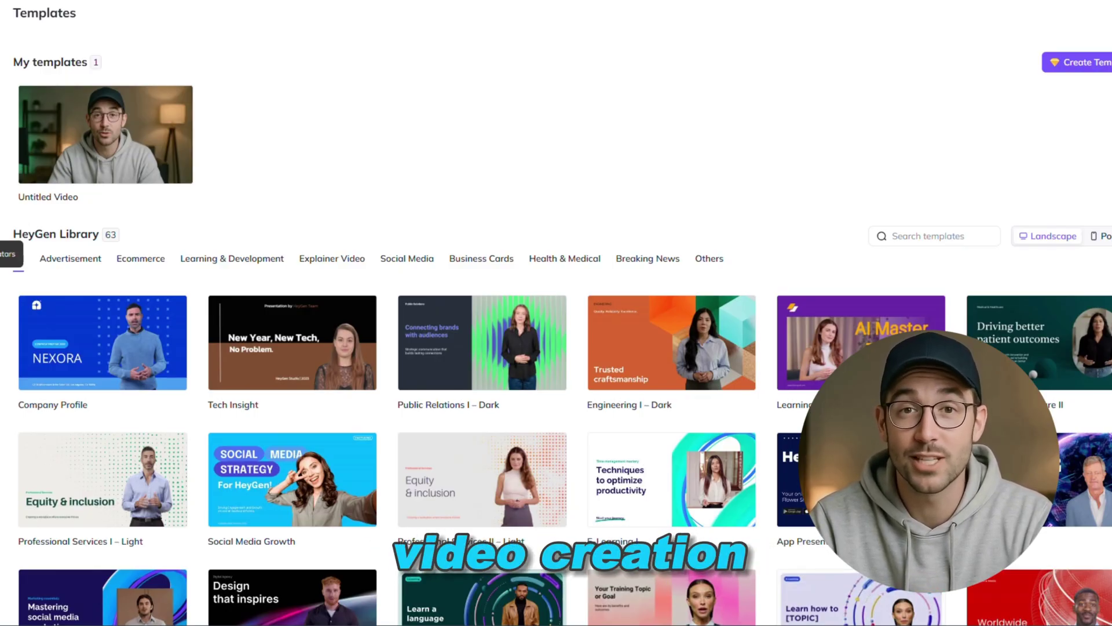
Open the Avatar page and look over both the public avatars and the My Avatars collection
{"action": "left_click", "coordinate": [5, 254]}
{"action": "scroll", "coordinate": [556, 312], "scroll_direction": "down", "scroll_amount": 10}
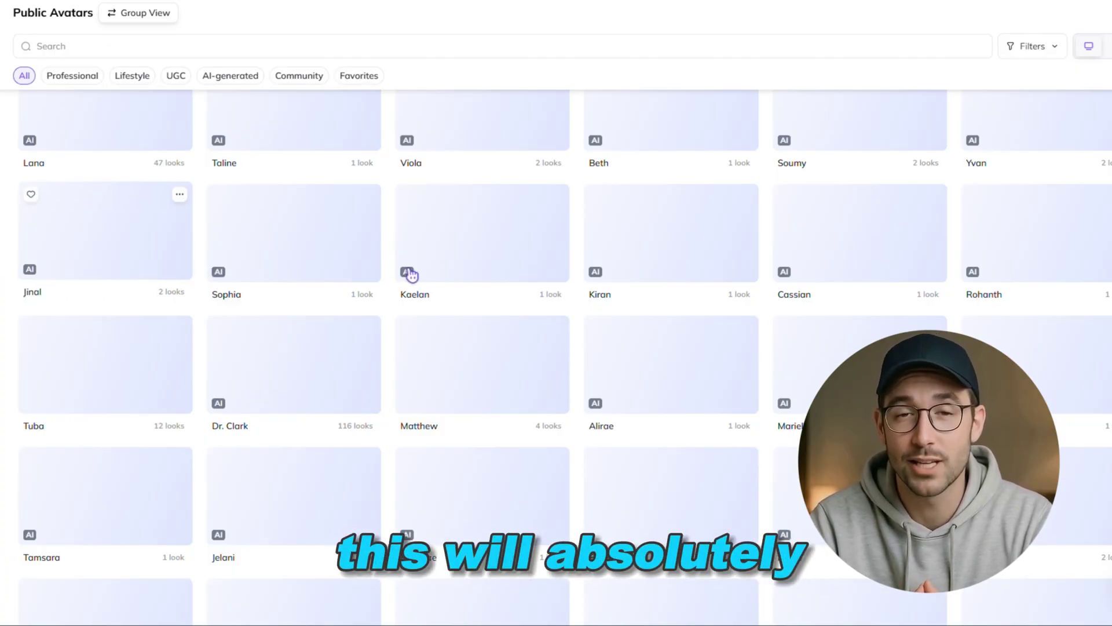
{"action": "scroll", "coordinate": [315, 243], "scroll_direction": "up", "scroll_amount": 10}
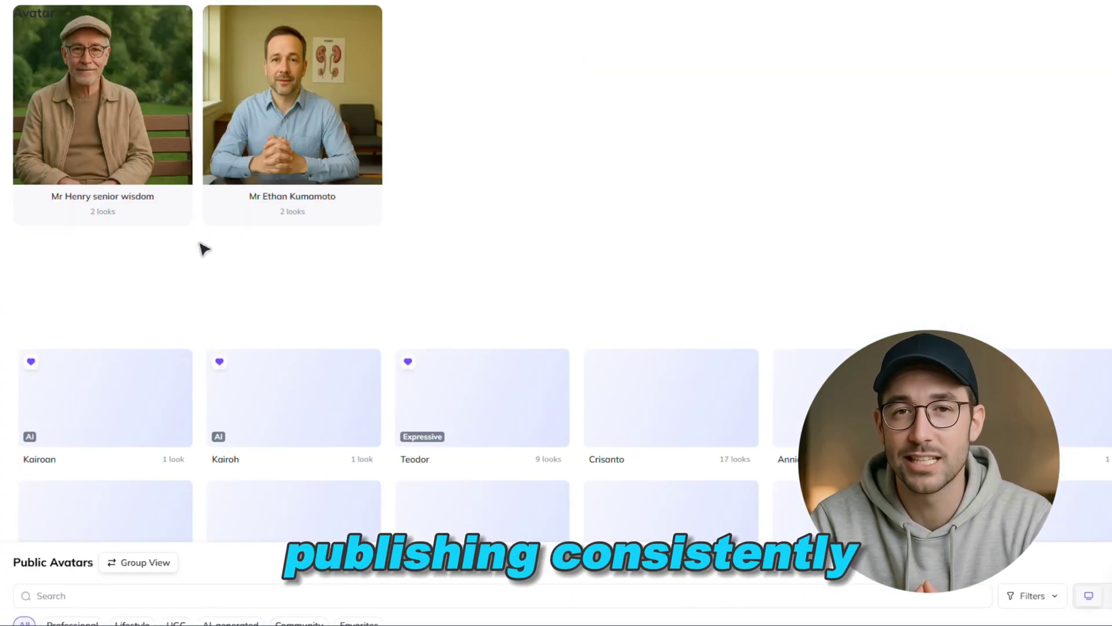
{"action": "scroll", "coordinate": [353, 287], "scroll_direction": "up", "scroll_amount": 5}
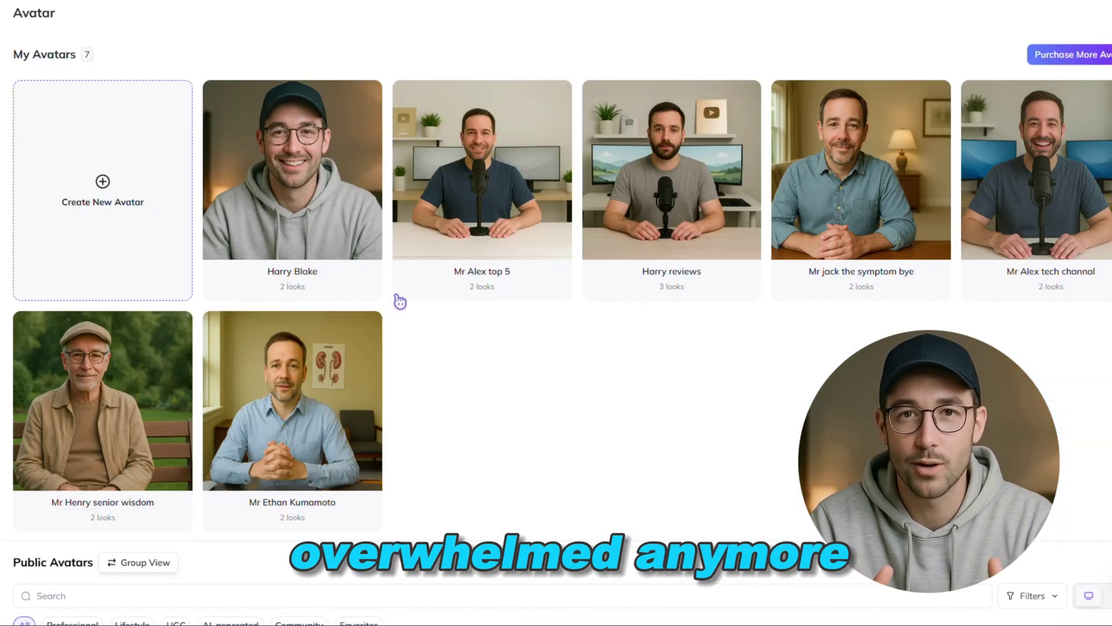
{"action": "scroll", "coordinate": [494, 340], "scroll_direction": "down", "scroll_amount": 9}
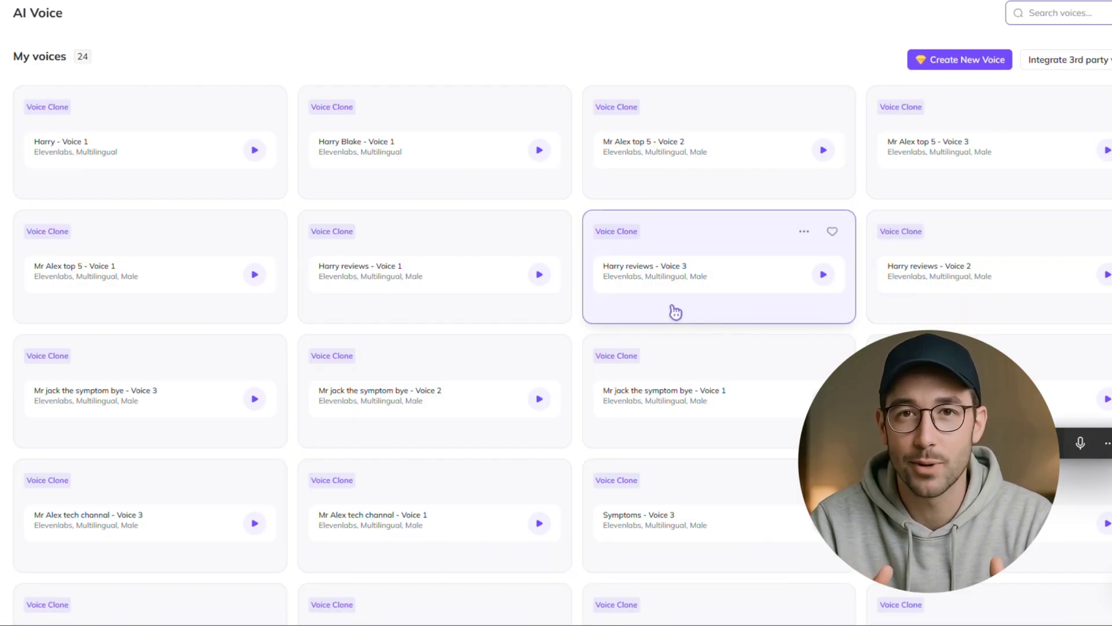
Open the details of the "top 5 - Voice 1" voice clone, check its accent note and close them without changes
{"action": "left_click", "coordinate": [193, 302]}
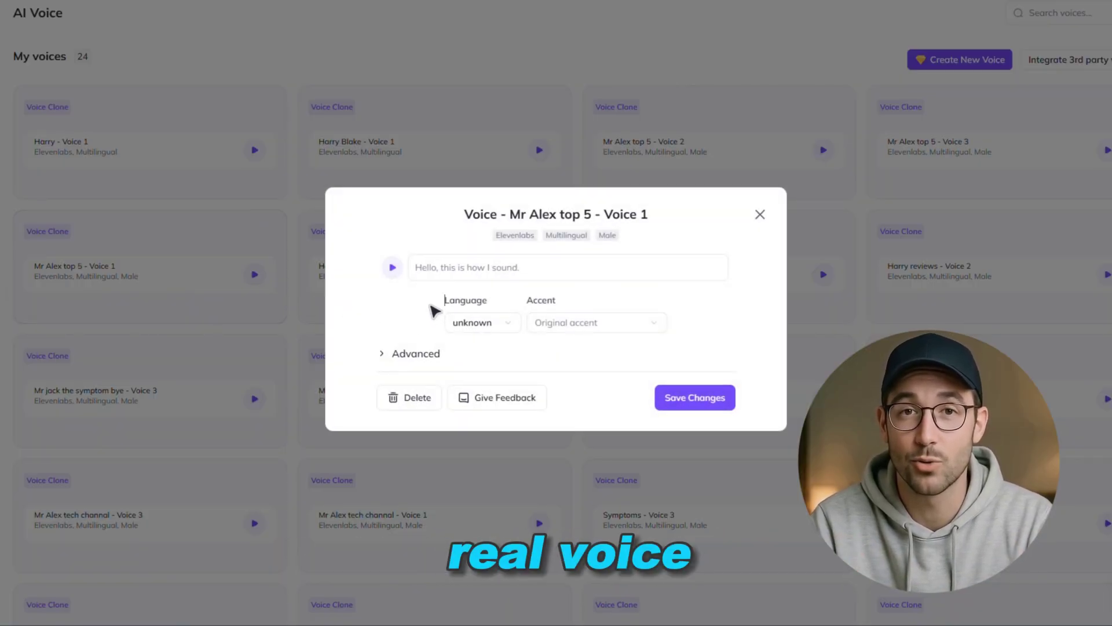
{"action": "mouse_move", "coordinate": [561, 321]}
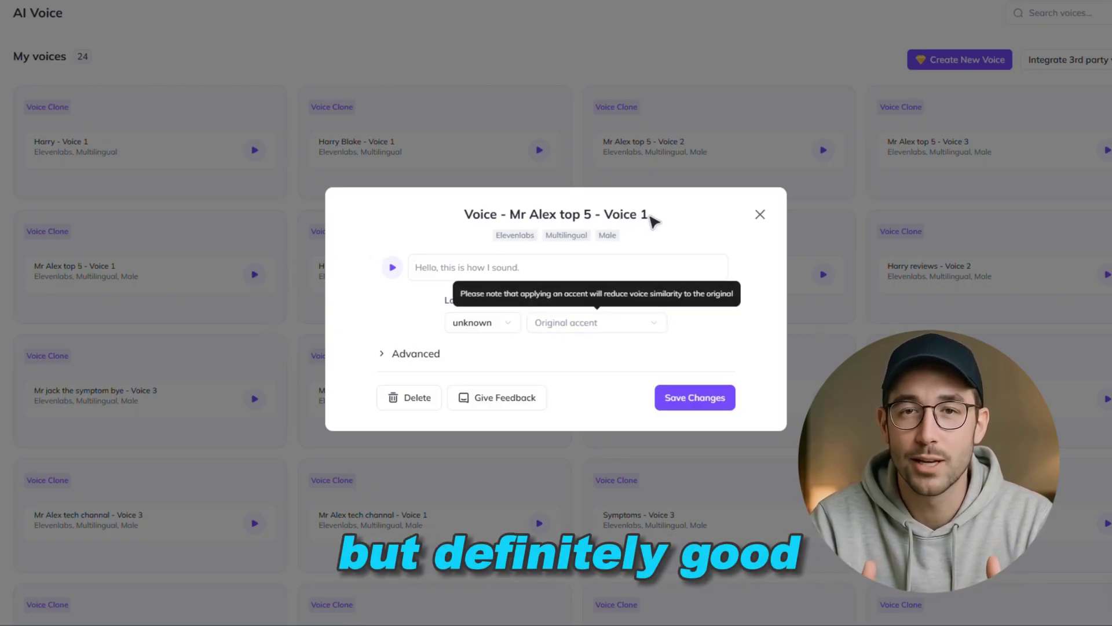
{"action": "left_click", "coordinate": [751, 220]}
Look through the remaining cloned voices and the public voices in the HeyGen Library of AI voices
{"action": "scroll", "coordinate": [670, 243], "scroll_direction": "down", "scroll_amount": 4}
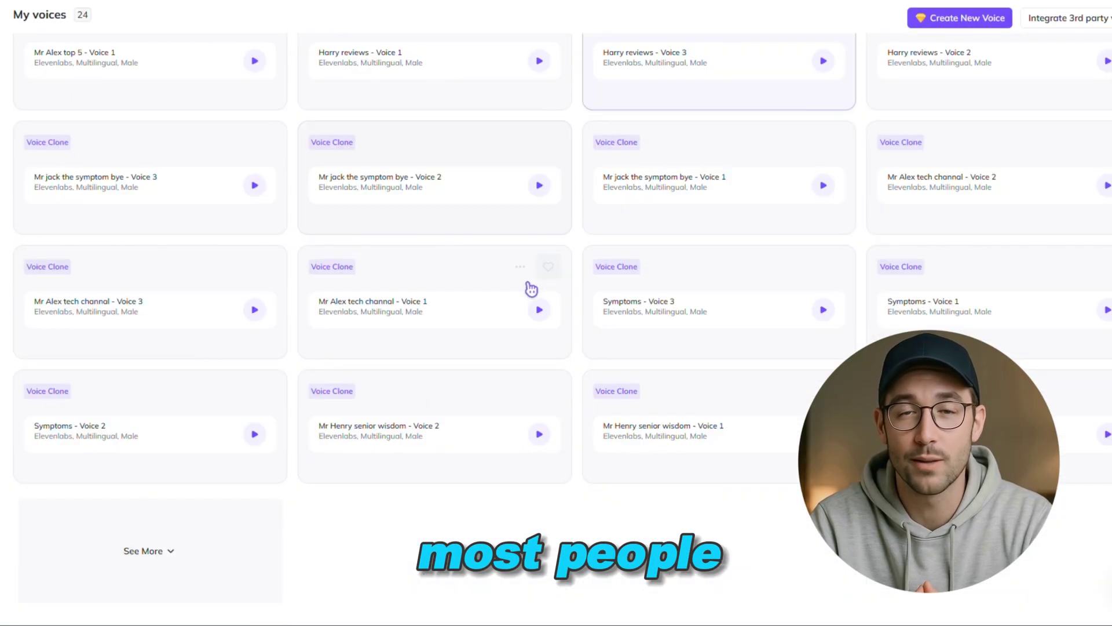
{"action": "scroll", "coordinate": [320, 298], "scroll_direction": "down", "scroll_amount": 10}
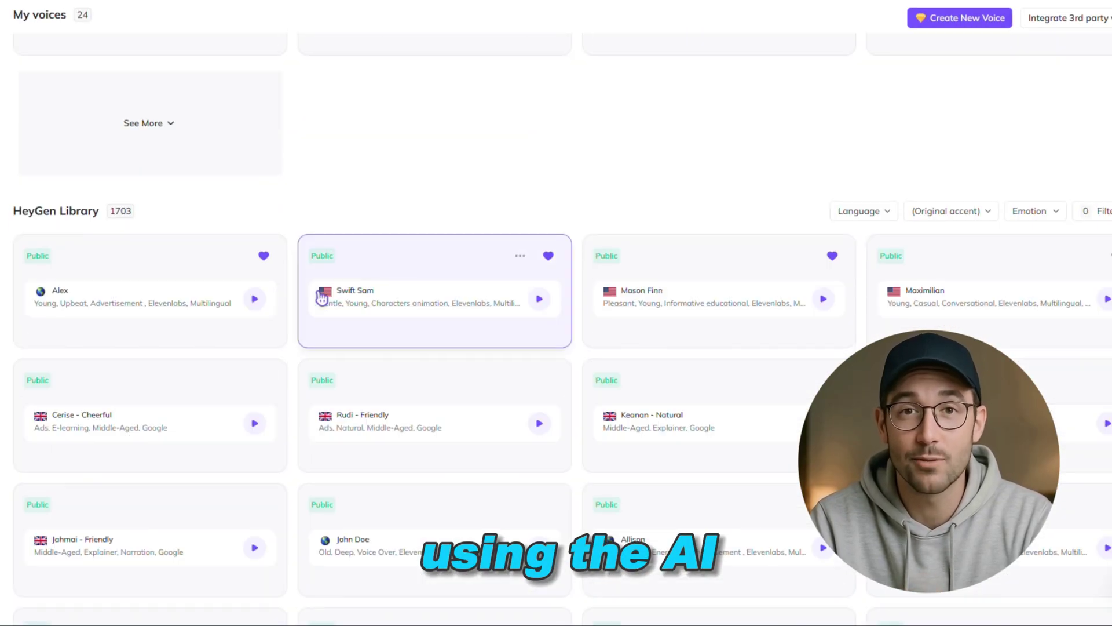
{"action": "scroll", "coordinate": [373, 224], "scroll_direction": "up", "scroll_amount": 4}
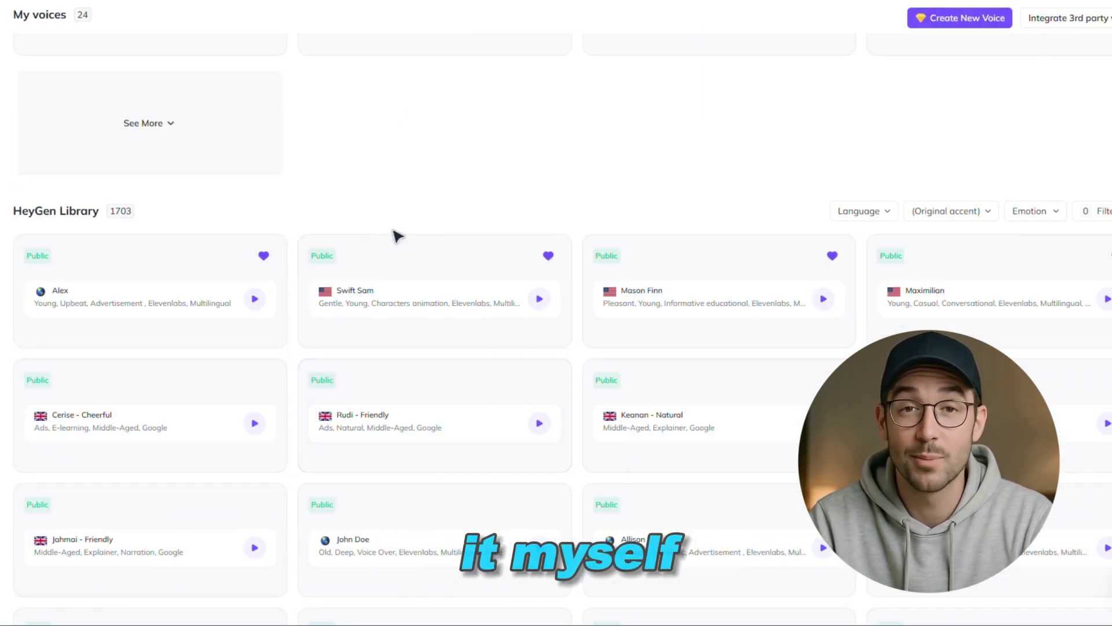
{"action": "scroll", "coordinate": [405, 249], "scroll_direction": "down", "scroll_amount": 3}
{"action": "scroll", "coordinate": [426, 265], "scroll_direction": "up", "scroll_amount": 2}
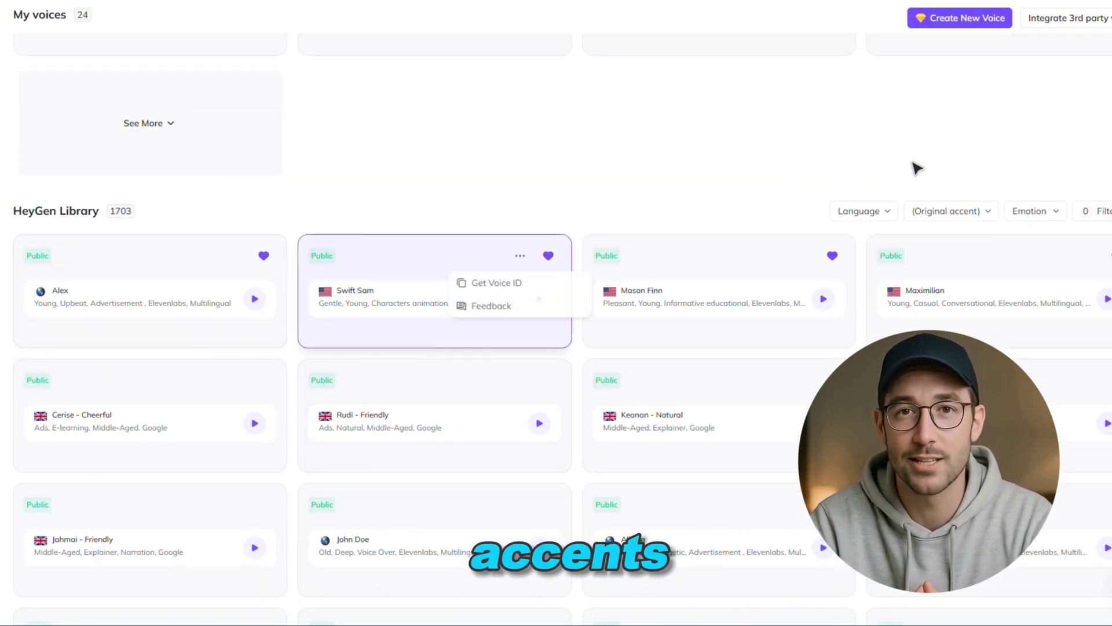
Check the language and accent filter options of the HeyGen Library voices, leaving both unchanged
{"action": "left_click", "coordinate": [870, 217]}
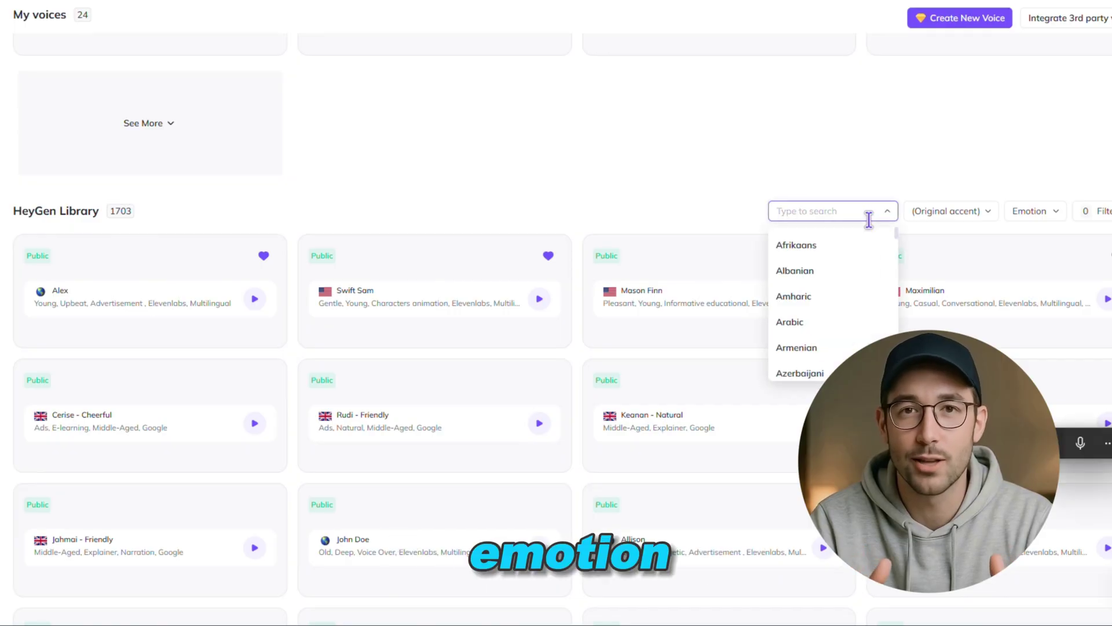
{"action": "left_click", "coordinate": [858, 152]}
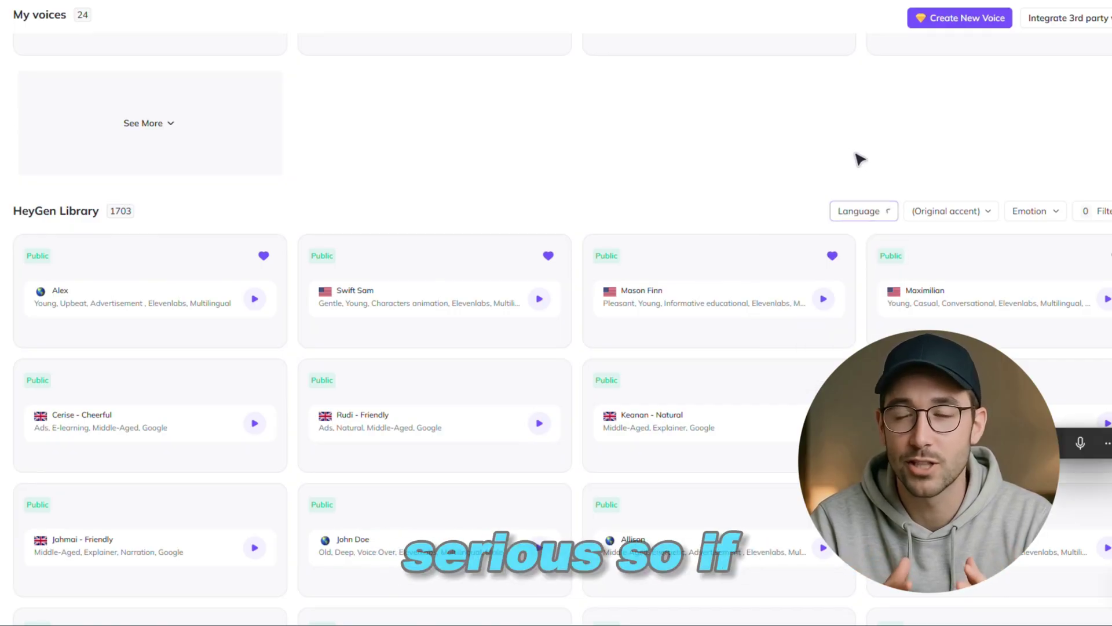
{"action": "left_click", "coordinate": [970, 212]}
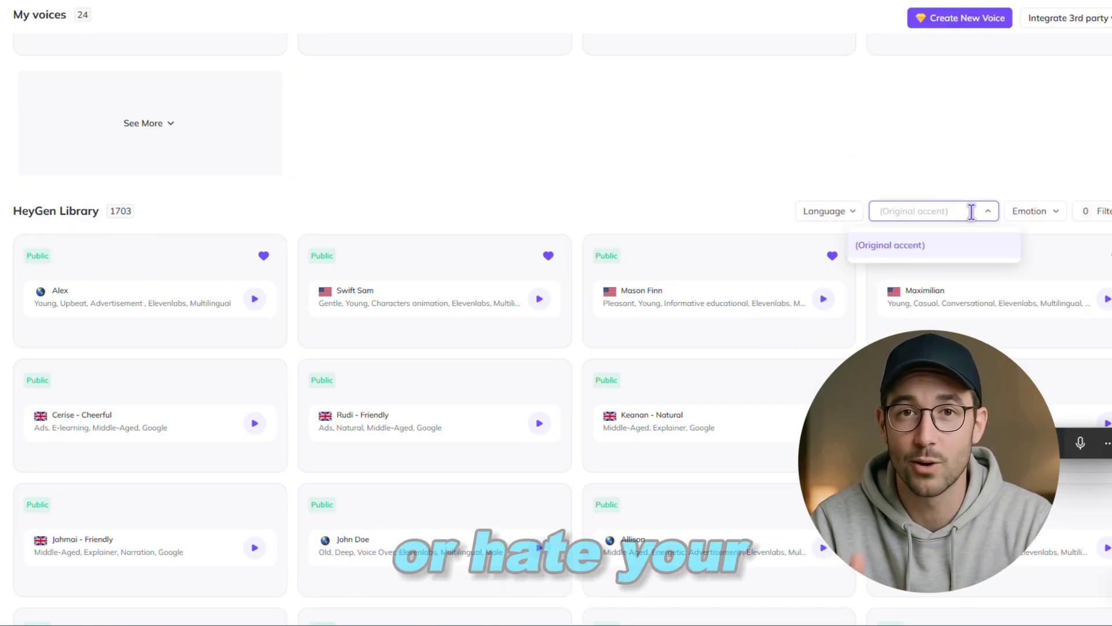
{"action": "left_click", "coordinate": [892, 155]}
Look through more public voices in the HeyGen Library and return to the beginning of the AI Voice page
{"action": "scroll", "coordinate": [539, 290], "scroll_direction": "down", "scroll_amount": 7}
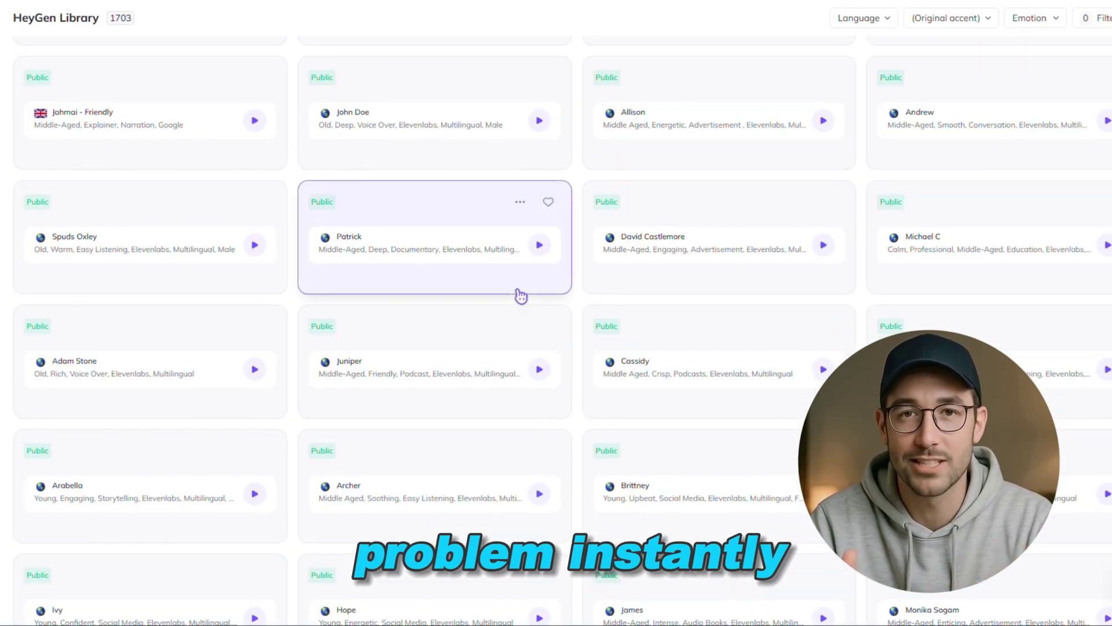
{"action": "scroll", "coordinate": [521, 293], "scroll_direction": "down", "scroll_amount": 3}
{"action": "scroll", "coordinate": [495, 311], "scroll_direction": "up", "scroll_amount": 7}
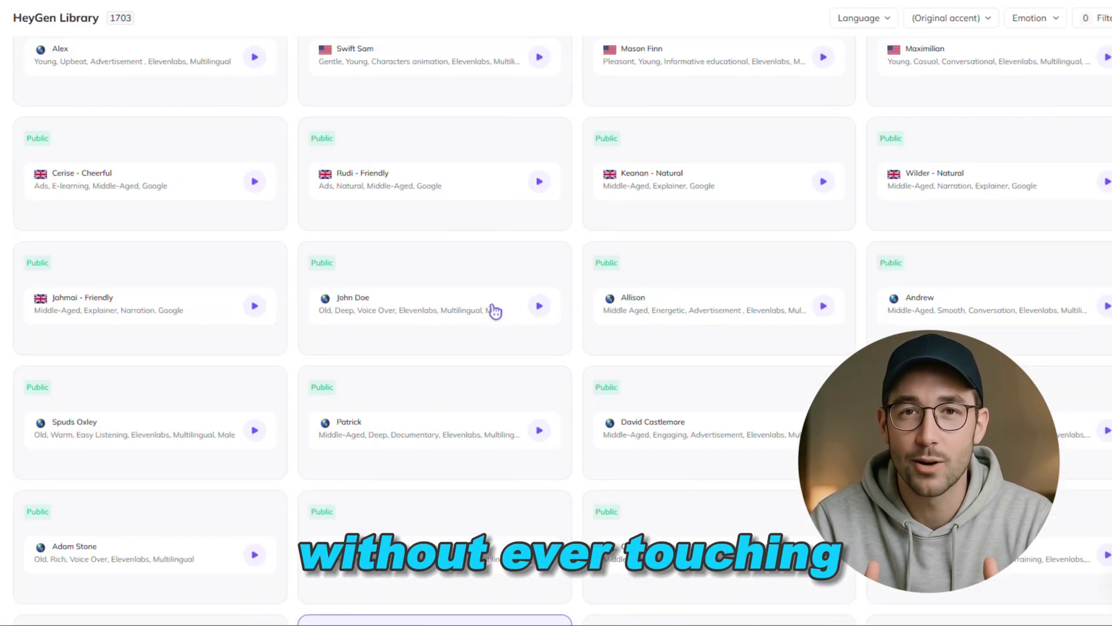
{"action": "scroll", "coordinate": [495, 311], "scroll_direction": "up", "scroll_amount": 7}
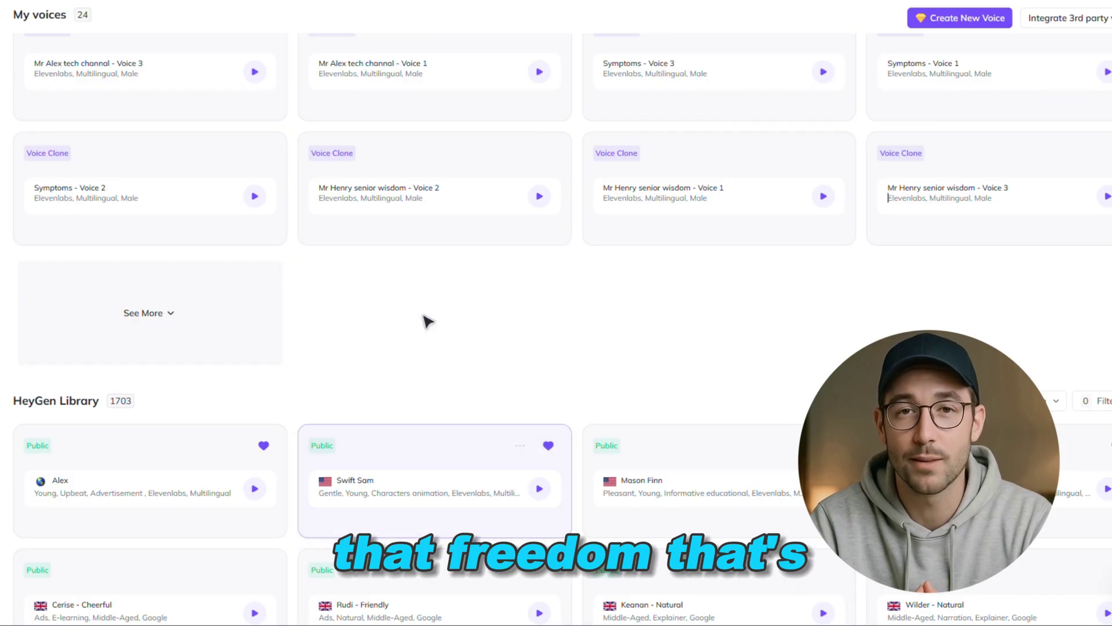
{"action": "scroll", "coordinate": [428, 320], "scroll_direction": "up", "scroll_amount": 8}
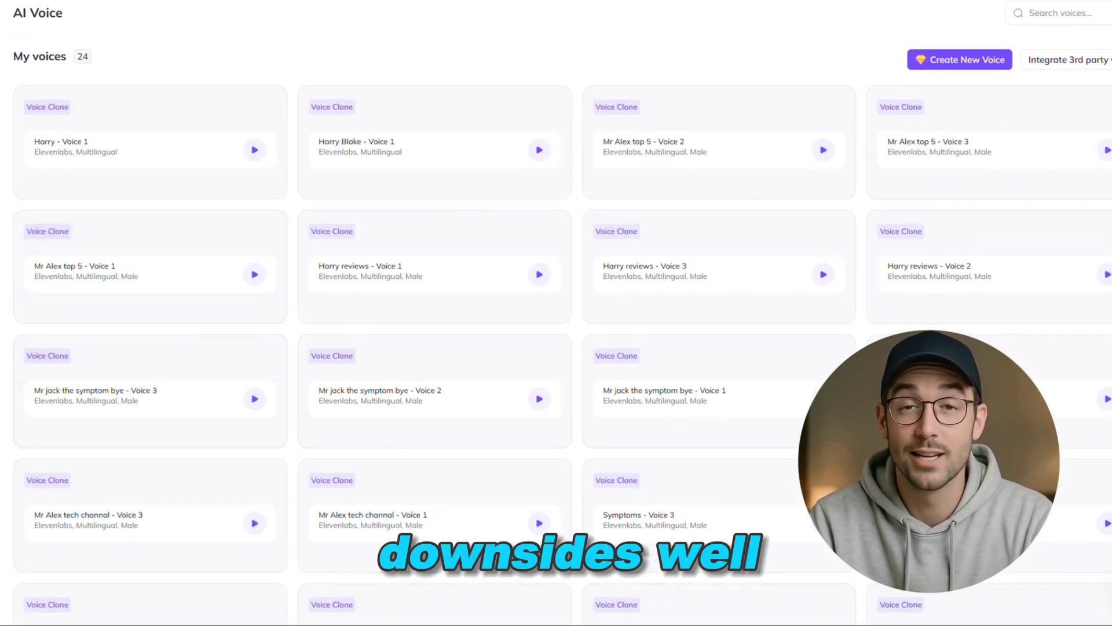
Create a landscape video from scratch and add the Professional public avatar Brandon in White Shirt to the scene
{"action": "left_click", "coordinate": [5, 92]}
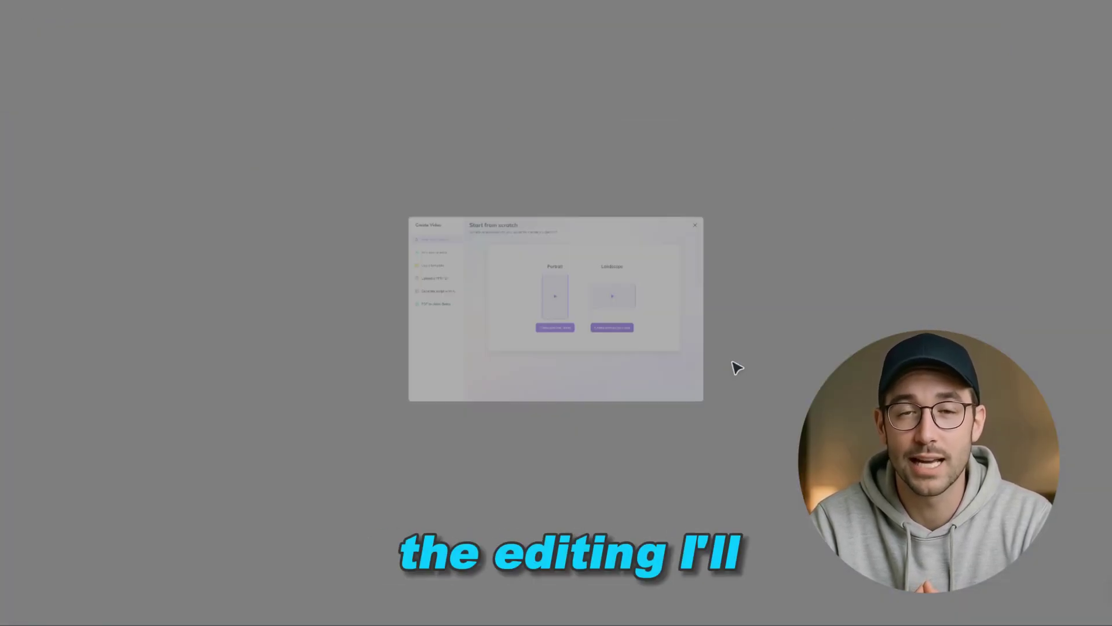
{"action": "left_click", "coordinate": [734, 365]}
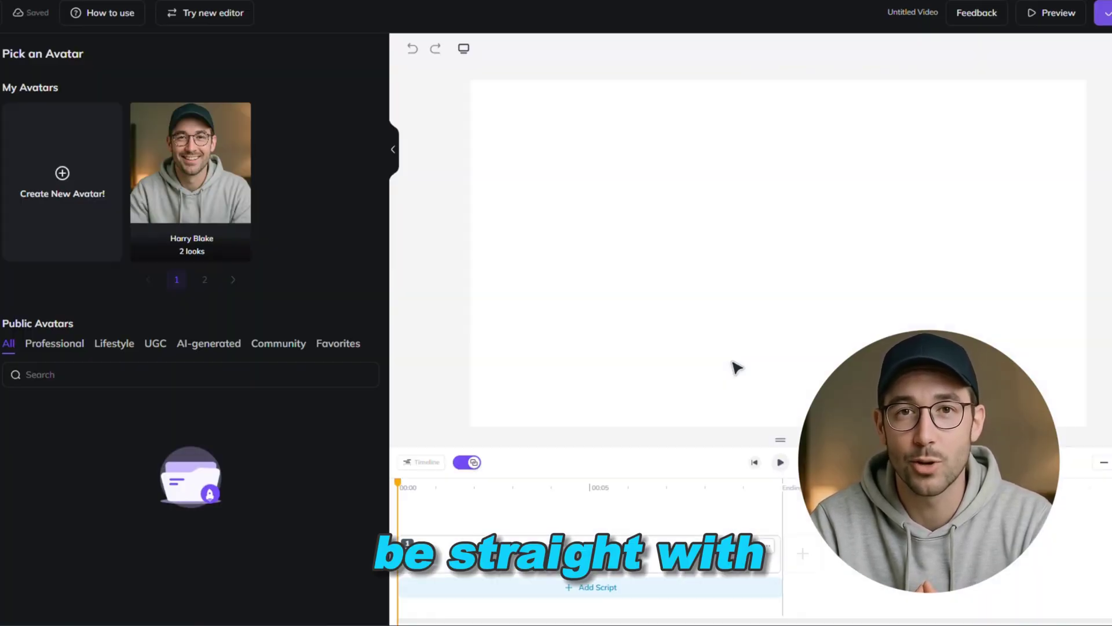
{"action": "left_click", "coordinate": [74, 346]}
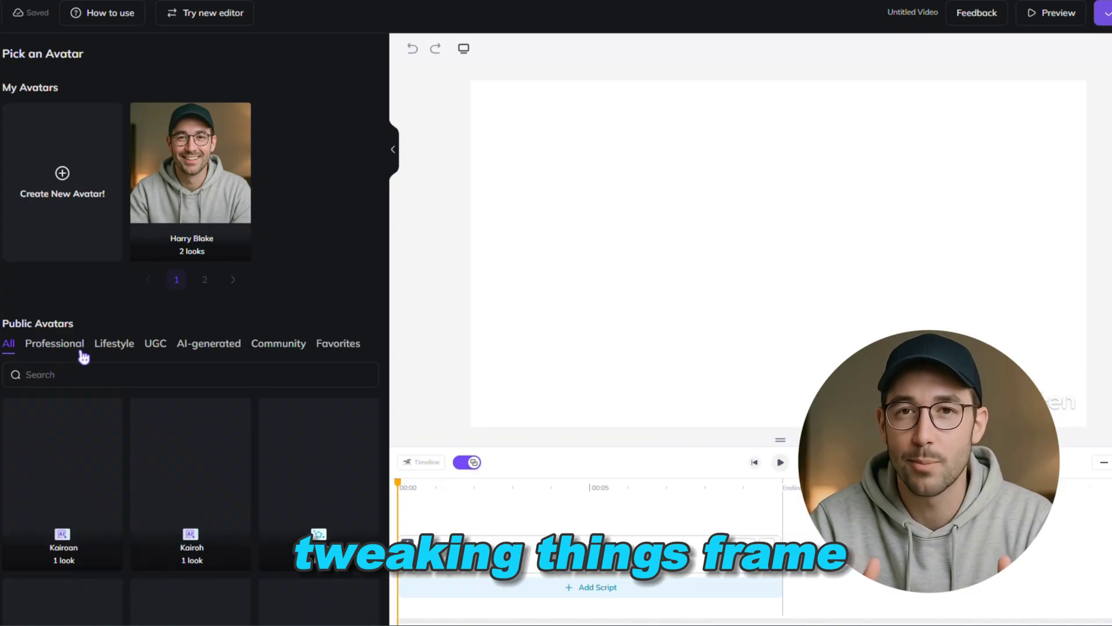
{"action": "scroll", "coordinate": [89, 417], "scroll_direction": "down", "scroll_amount": 7}
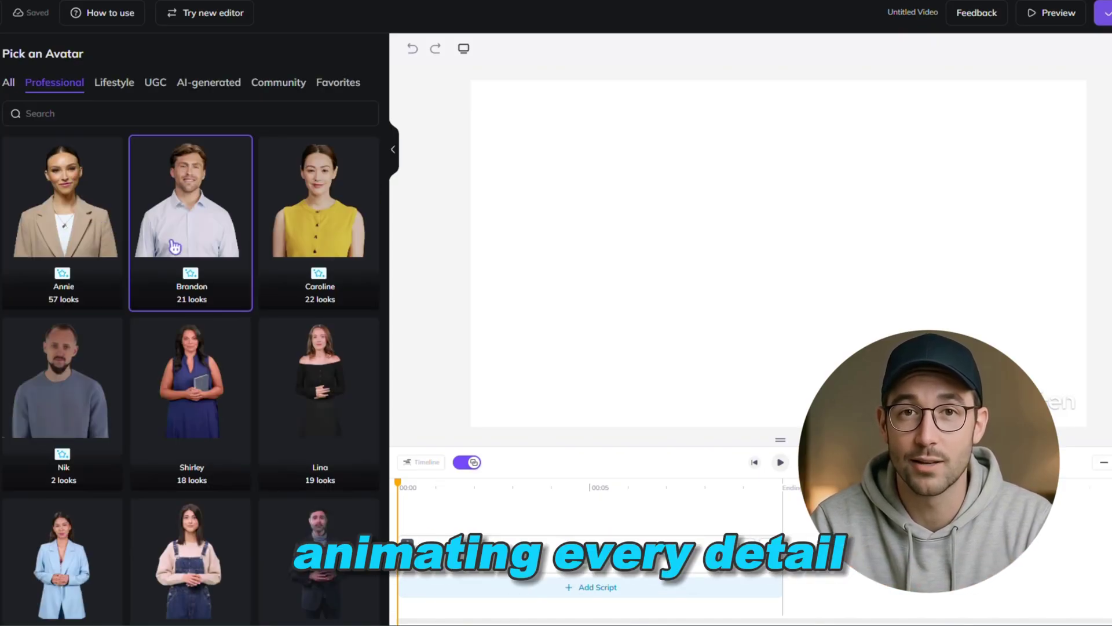
{"action": "left_click", "coordinate": [177, 243]}
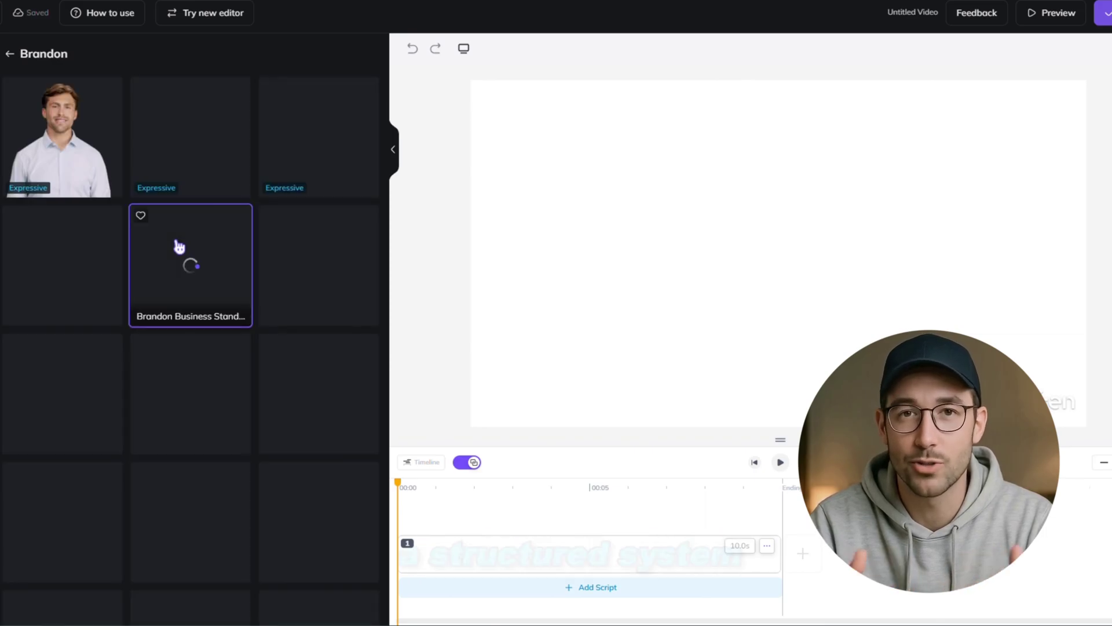
{"action": "left_click", "coordinate": [87, 146]}
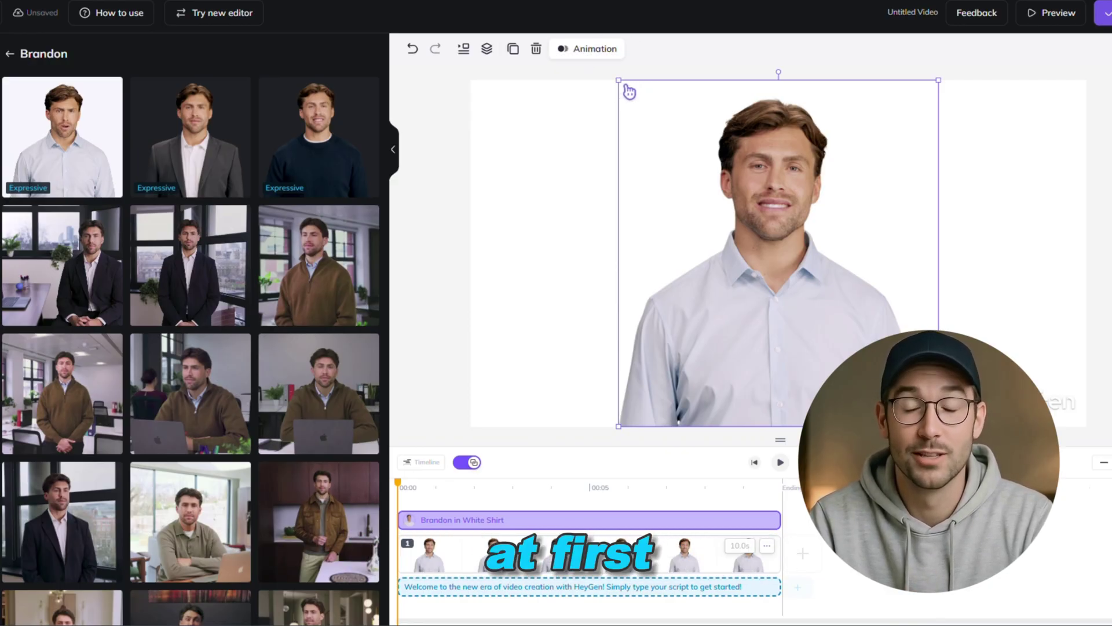
Switch the video orientation to Portrait and position the avatar in the middle of the canvas
{"action": "left_click_drag", "start_coordinate": [629, 91], "coordinate": [732, 197]}
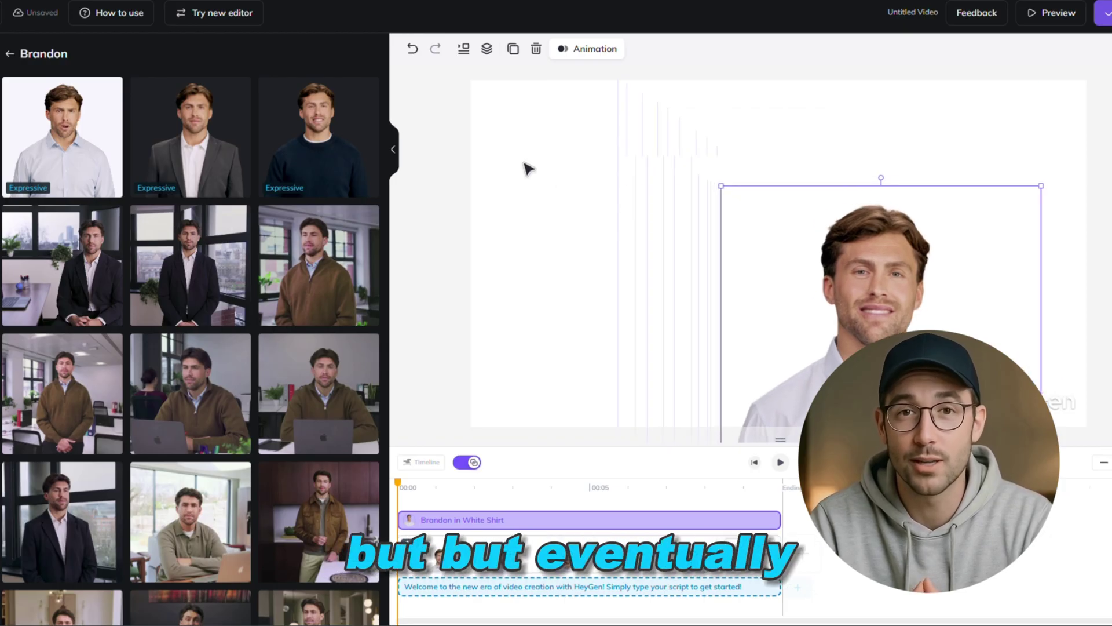
{"action": "left_click", "coordinate": [528, 168]}
{"action": "left_click", "coordinate": [465, 50]}
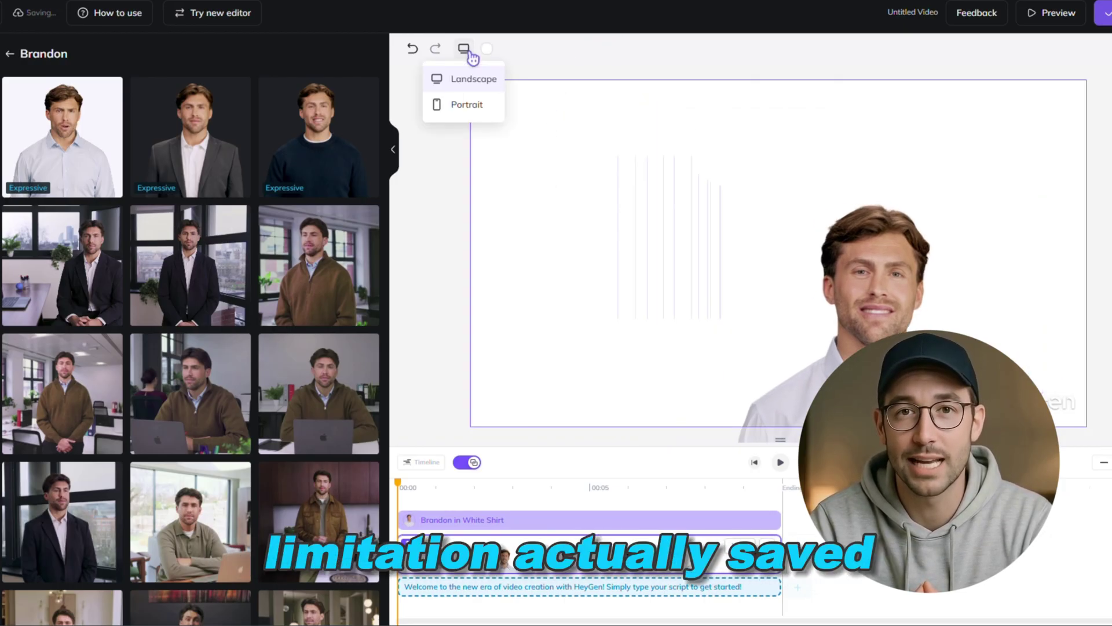
{"action": "left_click", "coordinate": [467, 105]}
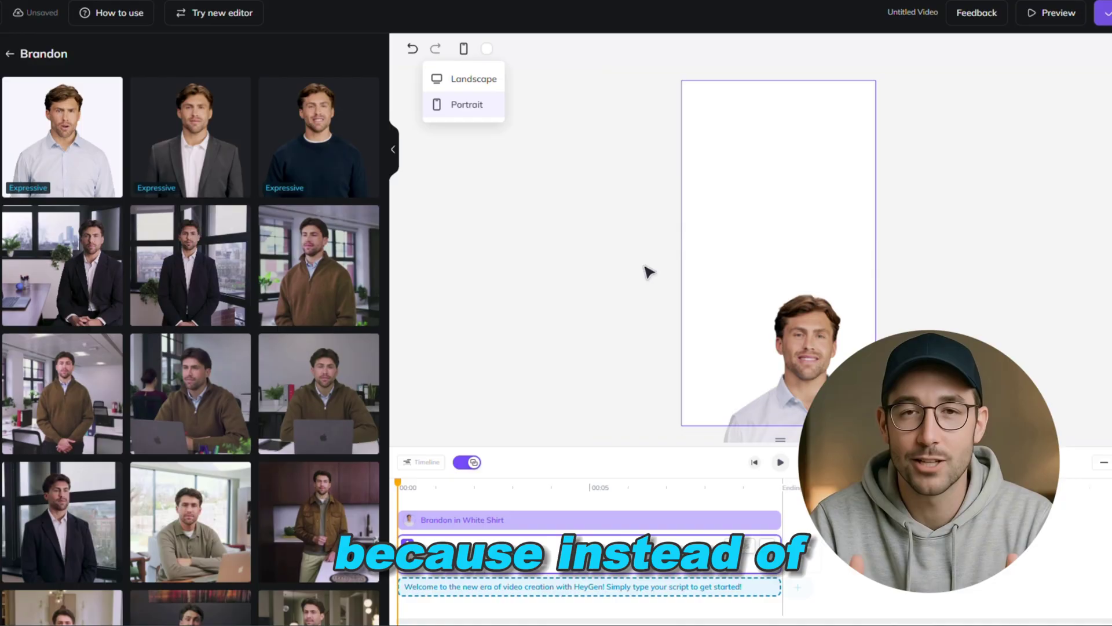
{"action": "left_click_drag", "start_coordinate": [788, 297], "coordinate": [814, 247]}
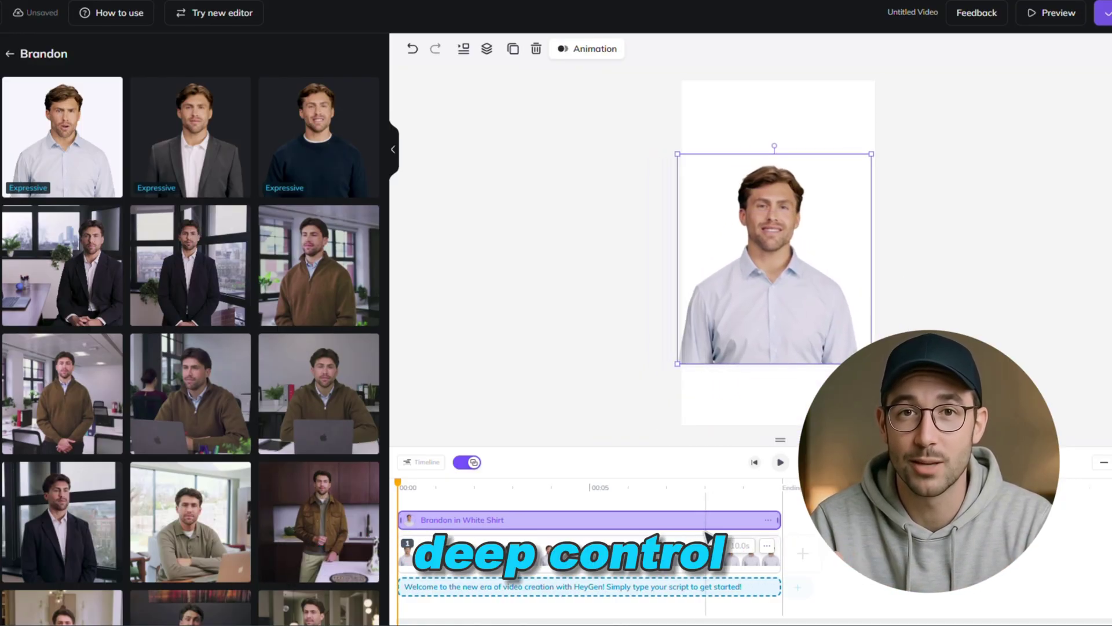
Delete the default welcome script from the scene
{"action": "left_click", "coordinate": [768, 587]}
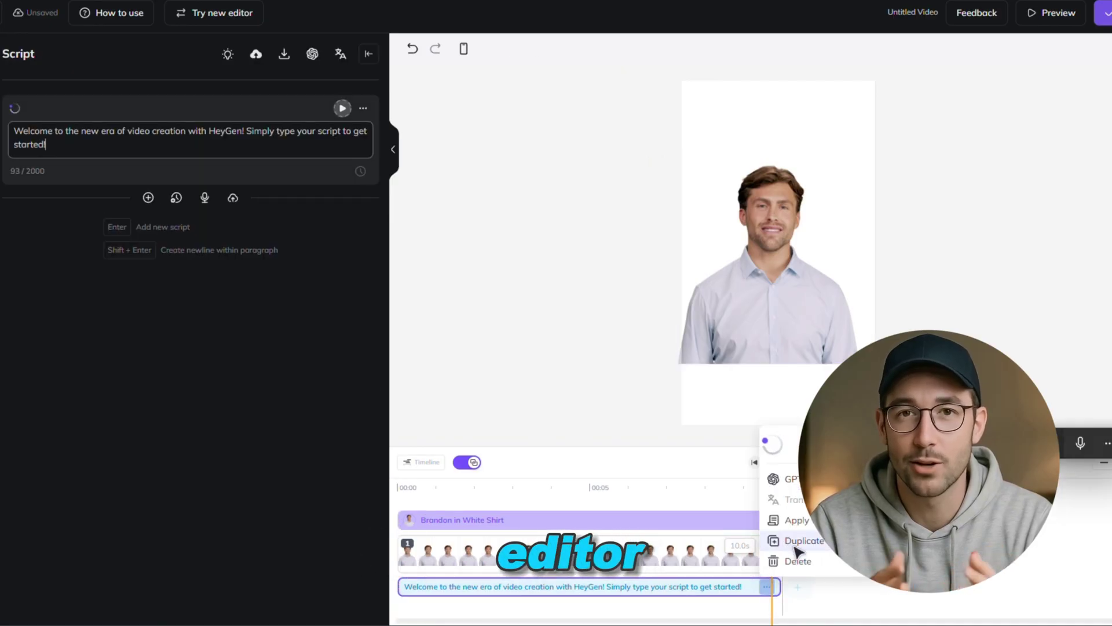
{"action": "left_click", "coordinate": [814, 565]}
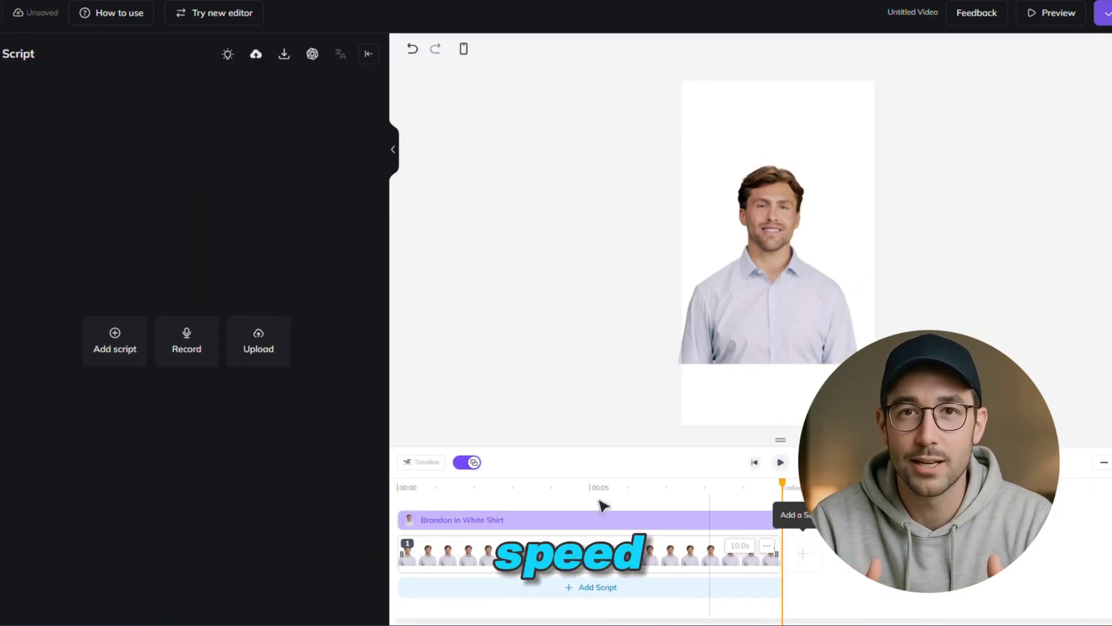
{"action": "key", "text": "ctrl+z"}
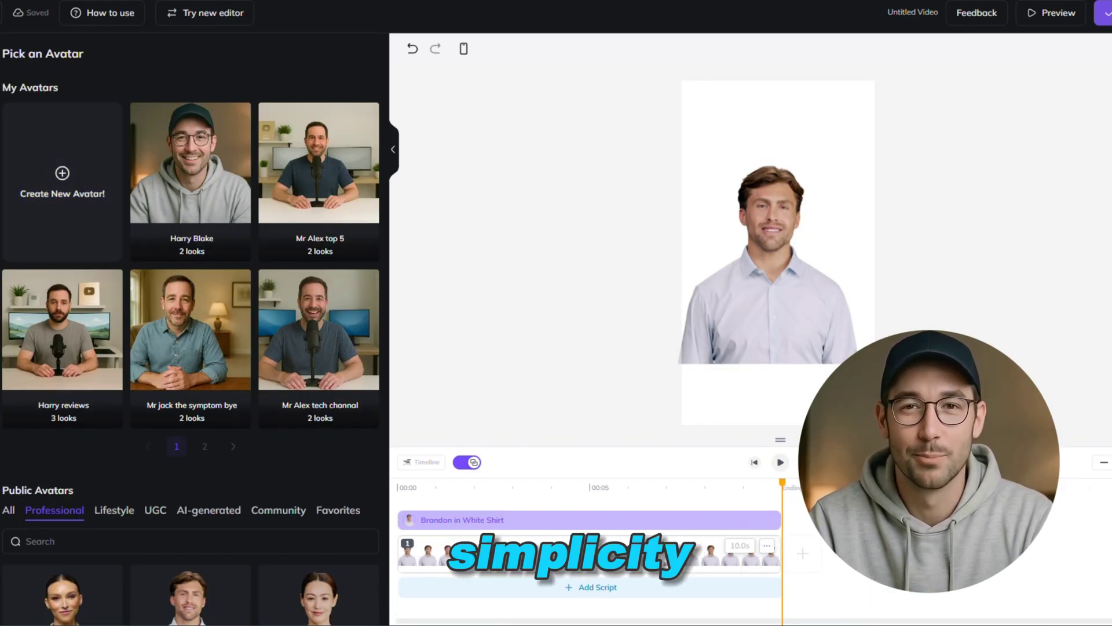
Replace the Brandon avatar with Milani from the UGC public avatars
{"action": "scroll", "coordinate": [46, 429], "scroll_direction": "down", "scroll_amount": 6}
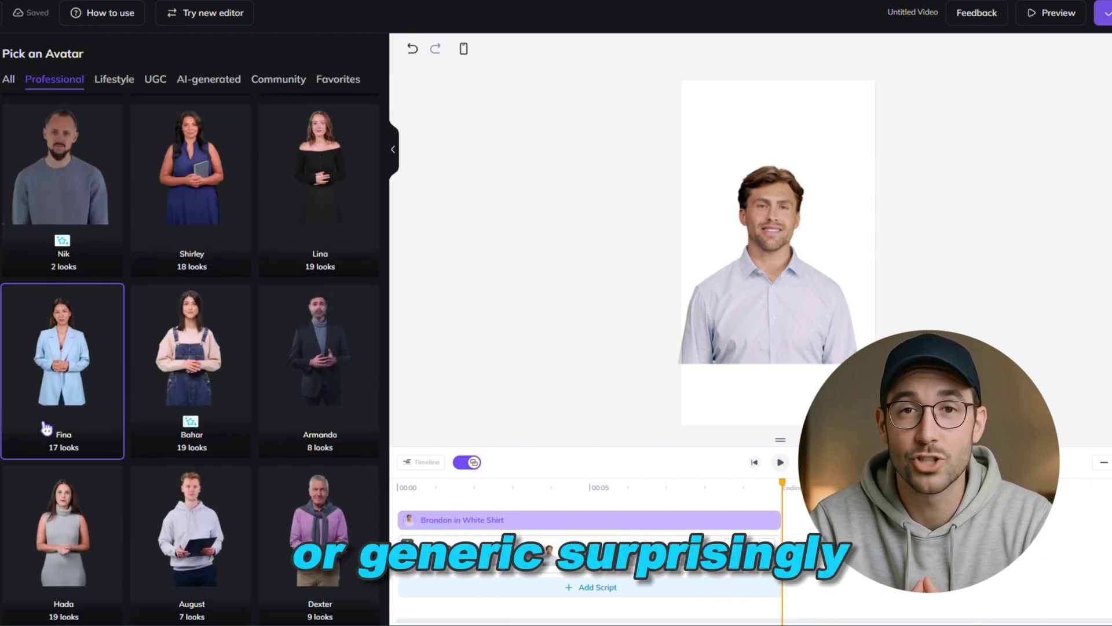
{"action": "left_click", "coordinate": [158, 81]}
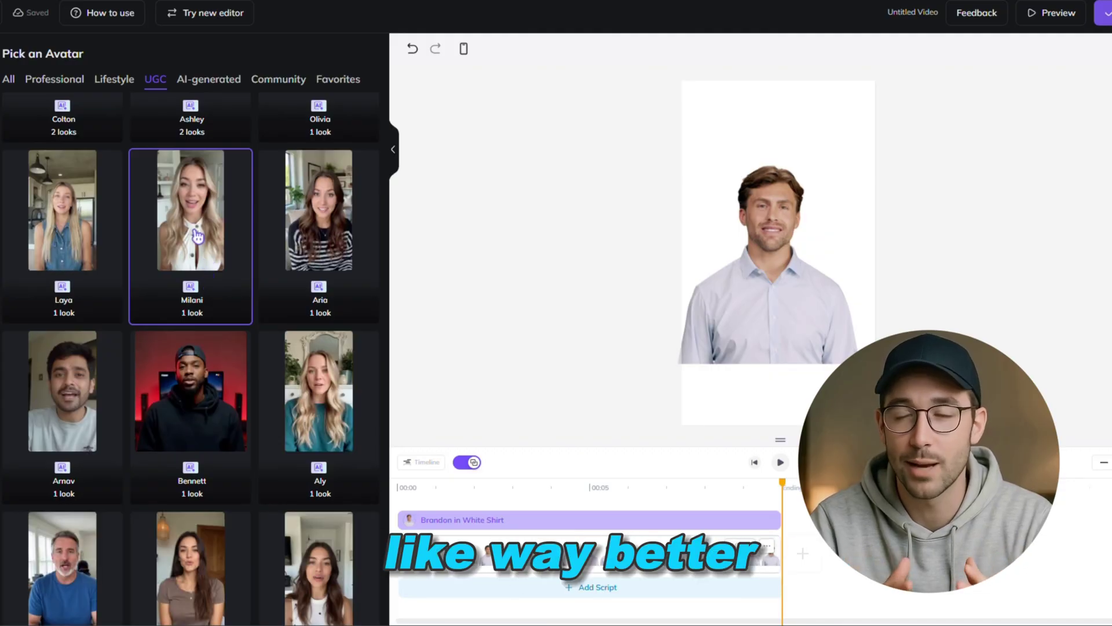
{"action": "left_click", "coordinate": [197, 235]}
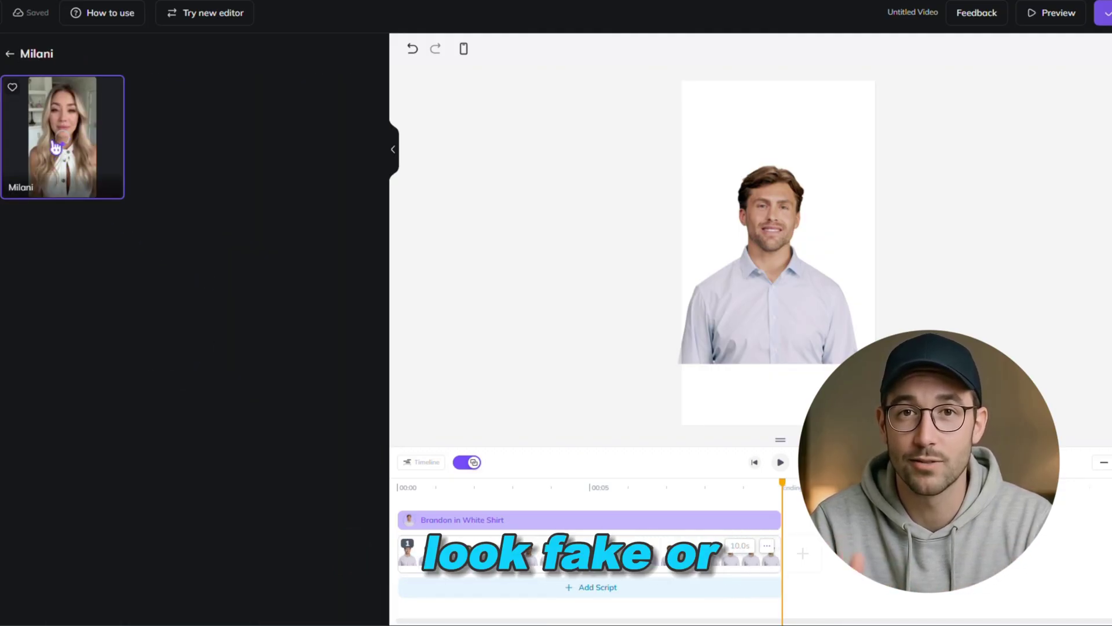
{"action": "left_click", "coordinate": [56, 147]}
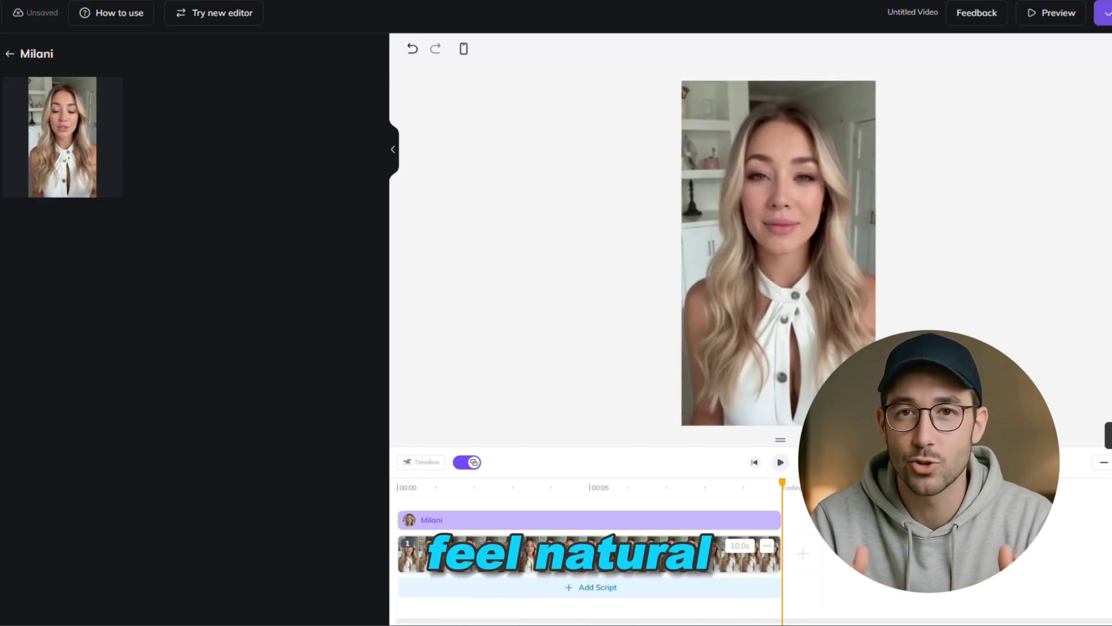
Add the round WhatsApp sticker to the scene, enlarge it and place it over the lower middle of the avatar
{"action": "left_click", "coordinate": [1104, 466]}
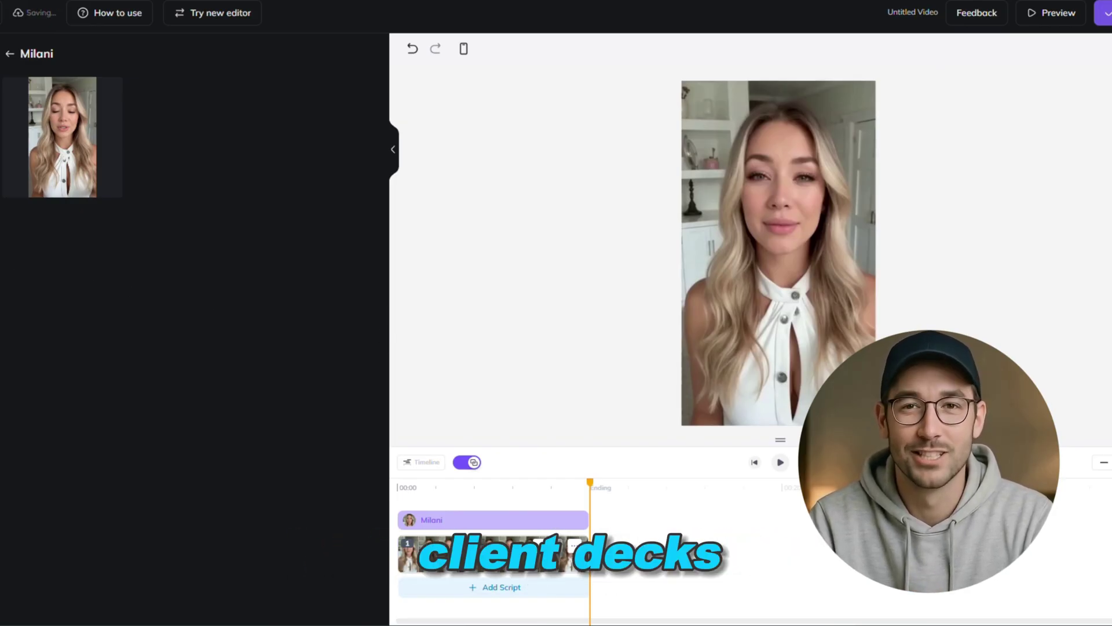
{"action": "left_click", "coordinate": [1, 215]}
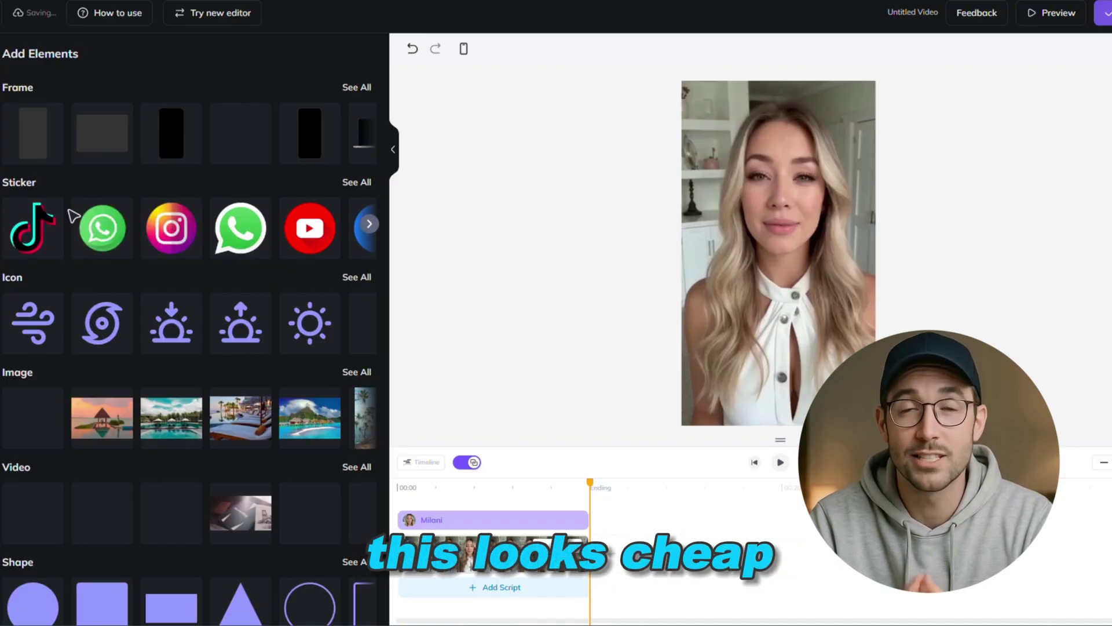
{"action": "left_click_drag", "start_coordinate": [35, 229], "coordinate": [801, 365]}
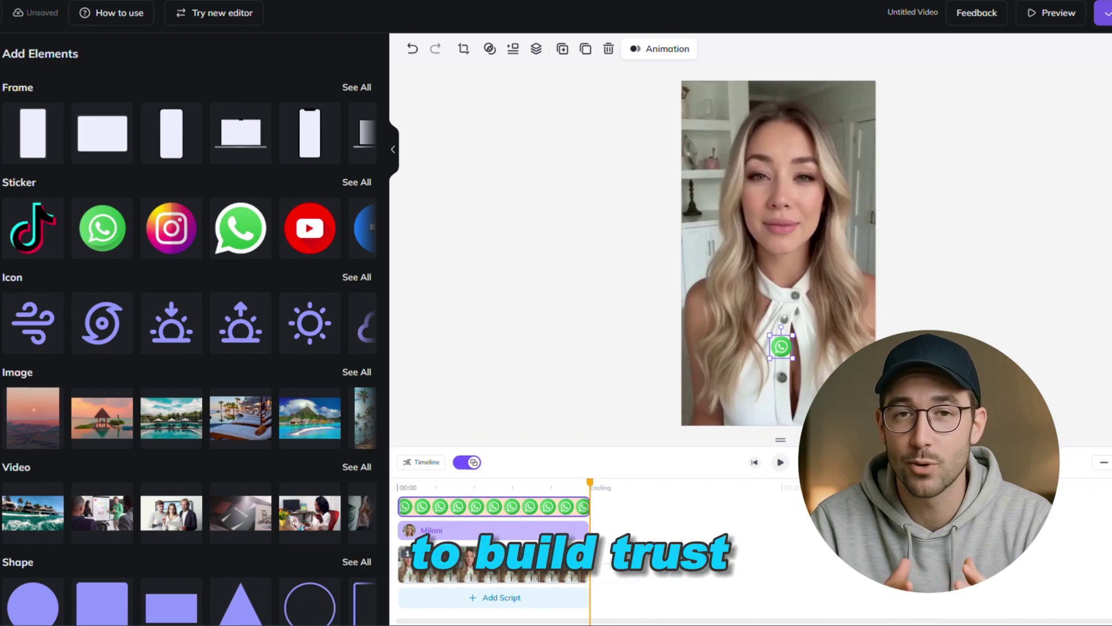
{"action": "left_click_drag", "start_coordinate": [789, 358], "coordinate": [856, 421]}
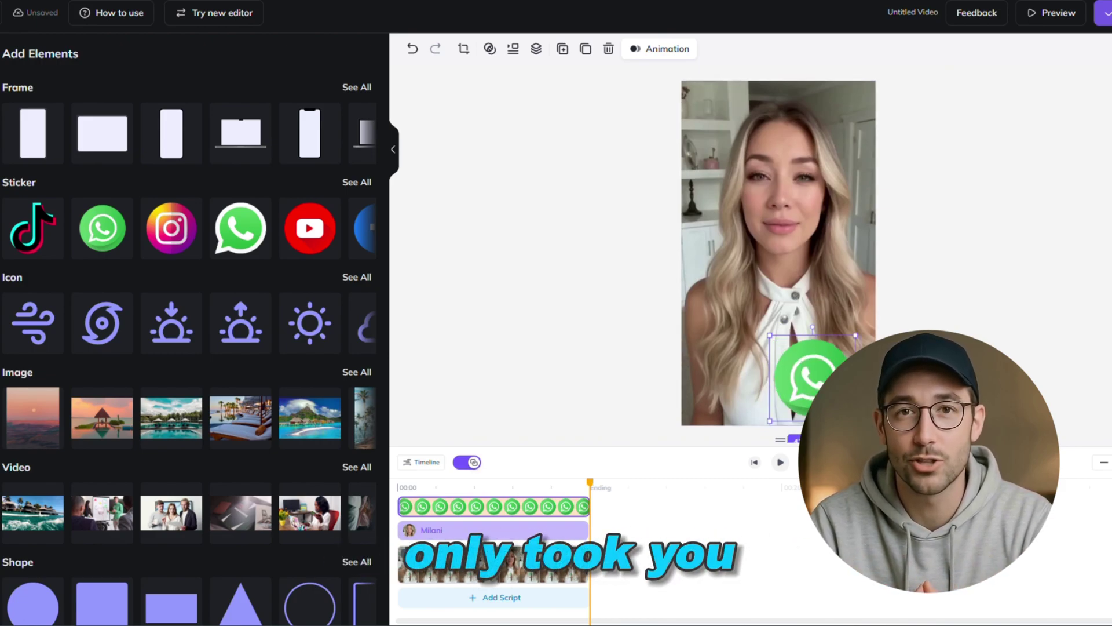
{"action": "left_click_drag", "start_coordinate": [825, 354], "coordinate": [789, 334]}
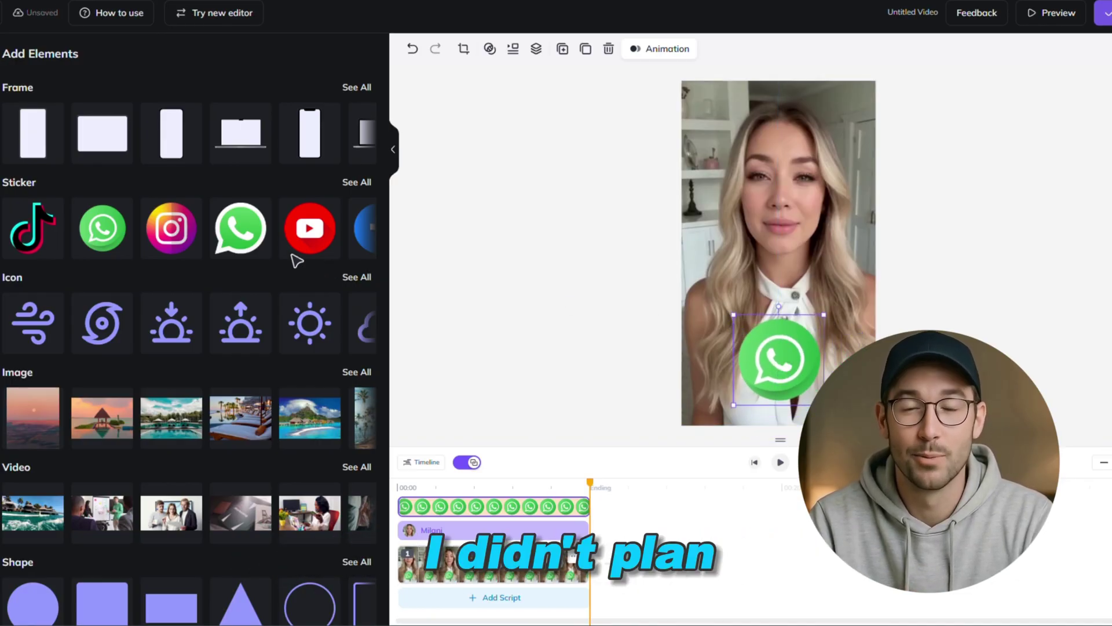
Add the YouTube sticker above the WhatsApp sticker and shift the Milani avatar slightly to the left of the canvas
{"action": "left_click_drag", "start_coordinate": [310, 255], "coordinate": [791, 309]}
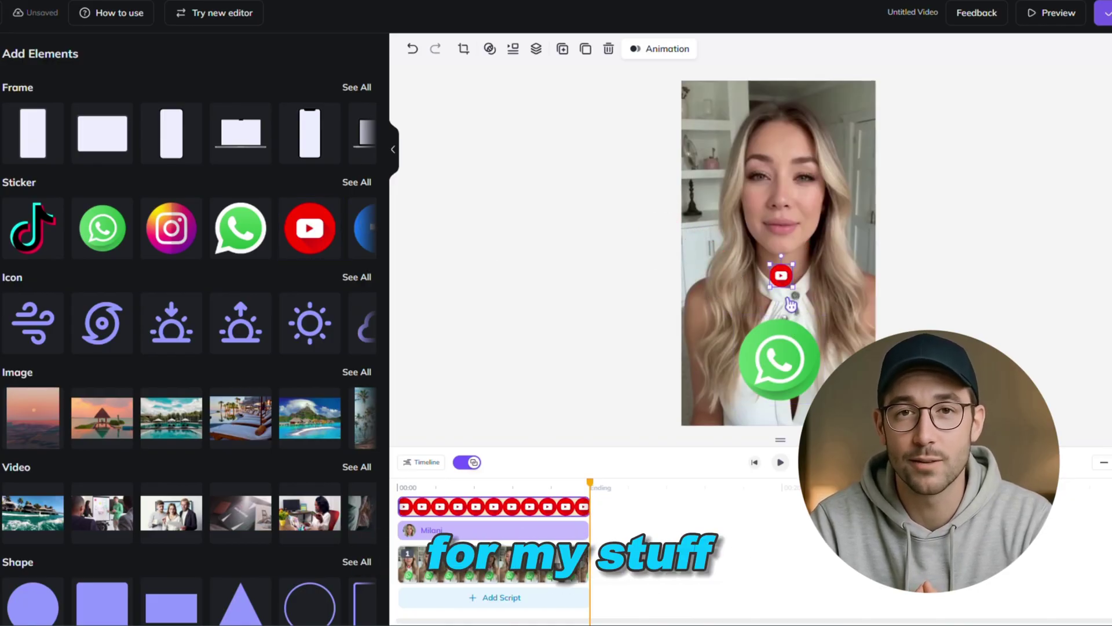
{"action": "left_click", "coordinate": [797, 307]}
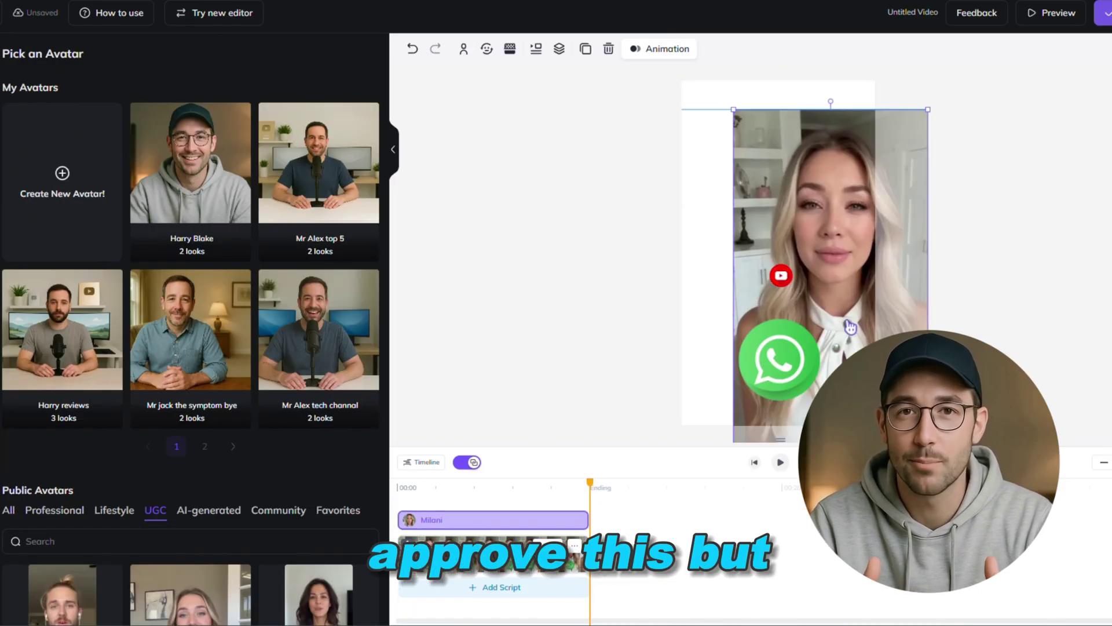
{"action": "left_click_drag", "start_coordinate": [797, 307], "coordinate": [772, 275]}
Delete the YouTube sticker from the scene
{"action": "left_click", "coordinate": [793, 283]}
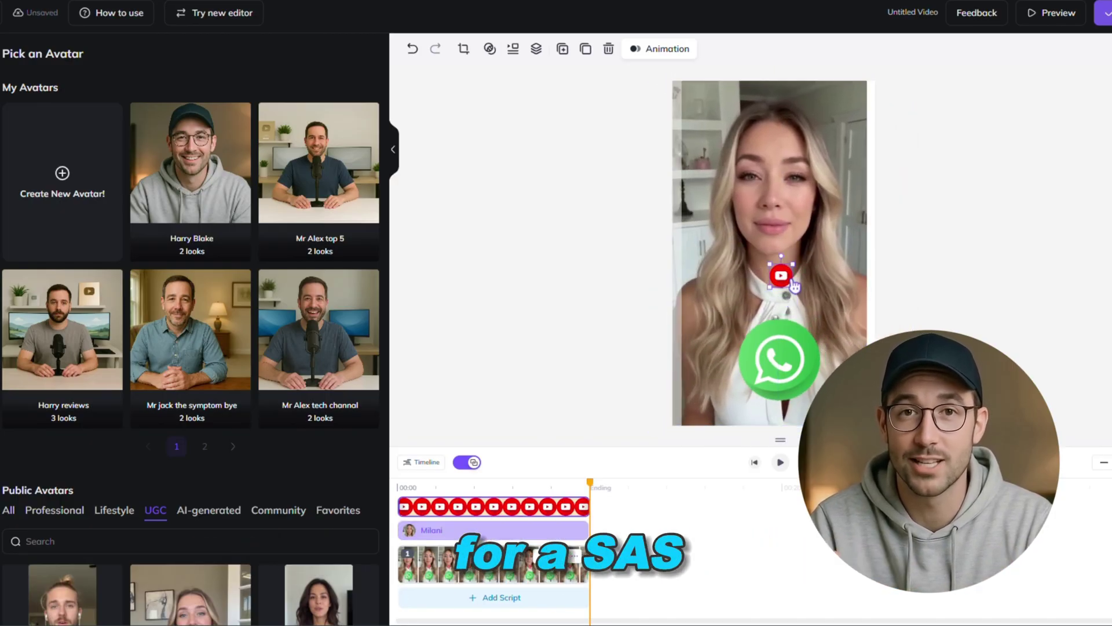
{"action": "right_click", "coordinate": [793, 284]}
{"action": "mouse_move", "coordinate": [862, 323]}
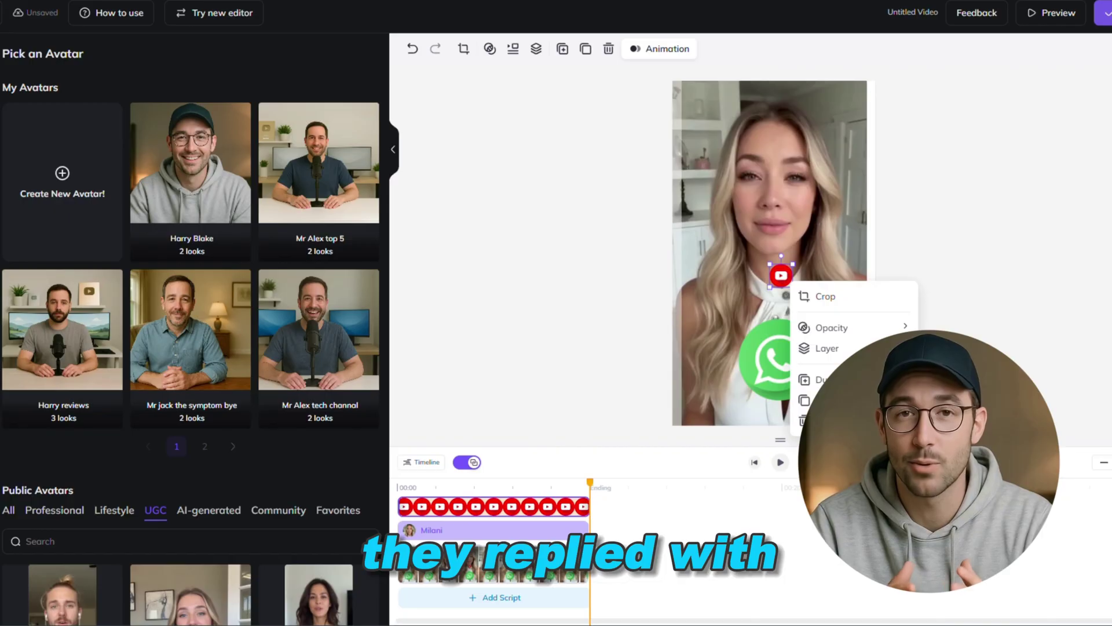
{"action": "left_click", "coordinate": [805, 421]}
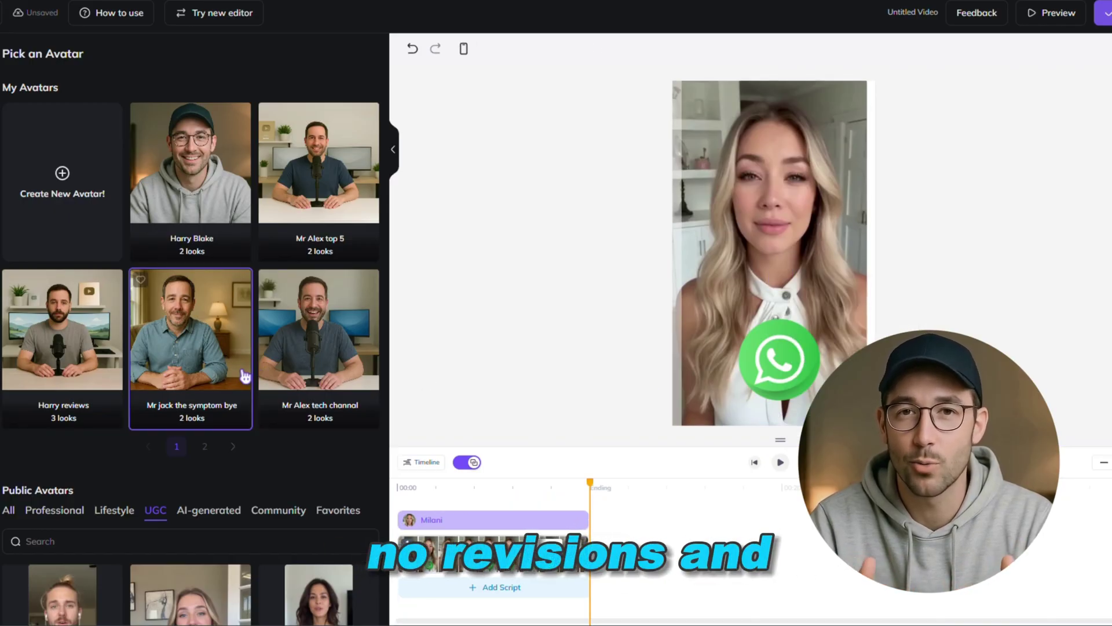
Replace the Milani avatar with the first look of Bennett from the UGC public avatars
{"action": "scroll", "coordinate": [197, 356], "scroll_direction": "down", "scroll_amount": 7}
{"action": "left_click", "coordinate": [199, 364]}
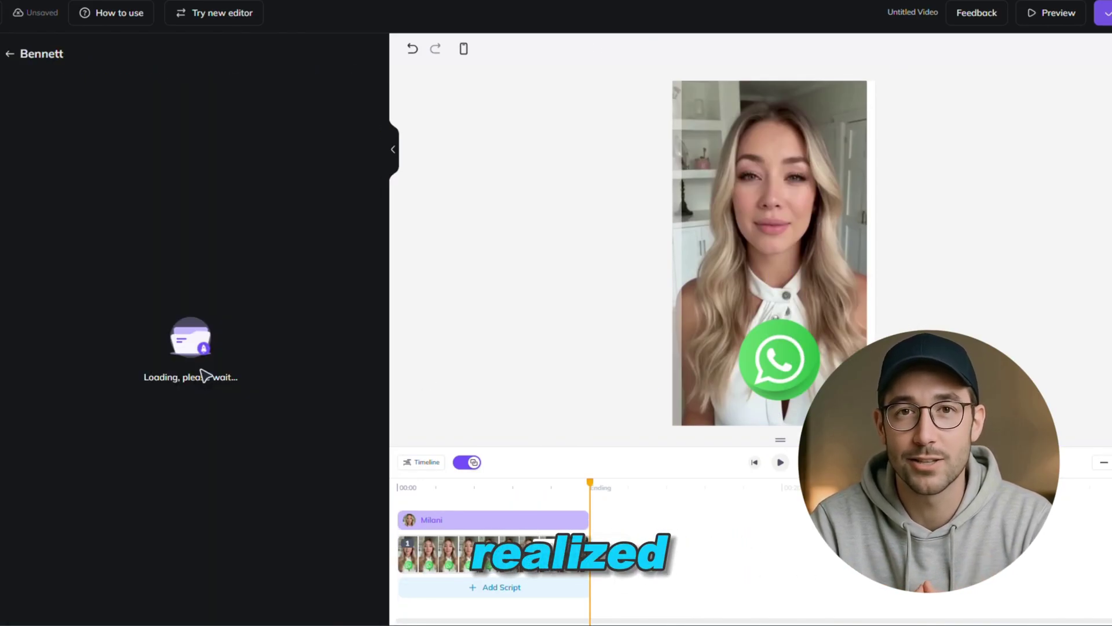
{"action": "left_click", "coordinate": [77, 170]}
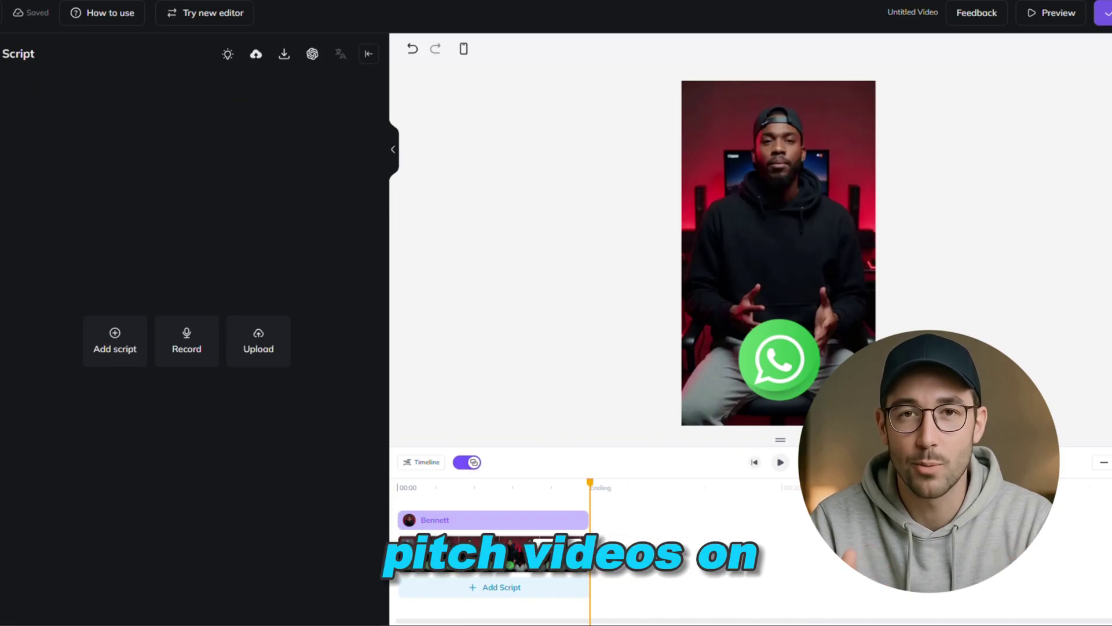
Add a title text to the scene and move it to the upper part of the frame, beside the top of Bennett's head
{"action": "left_click_drag", "start_coordinate": [164, 109], "coordinate": [763, 176]}
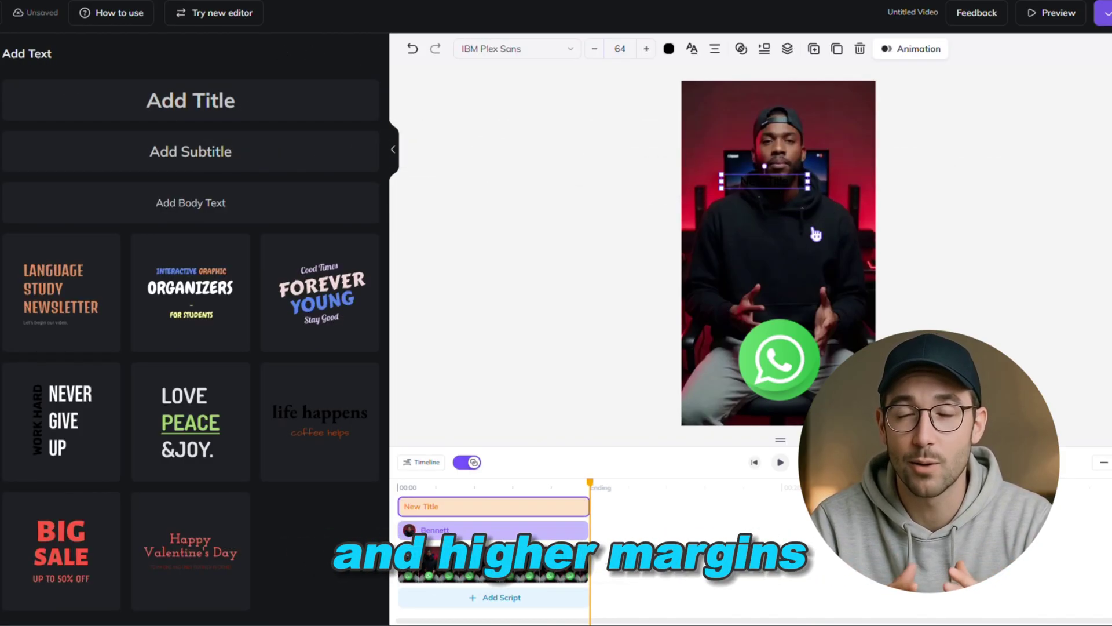
{"action": "left_click", "coordinate": [800, 197]}
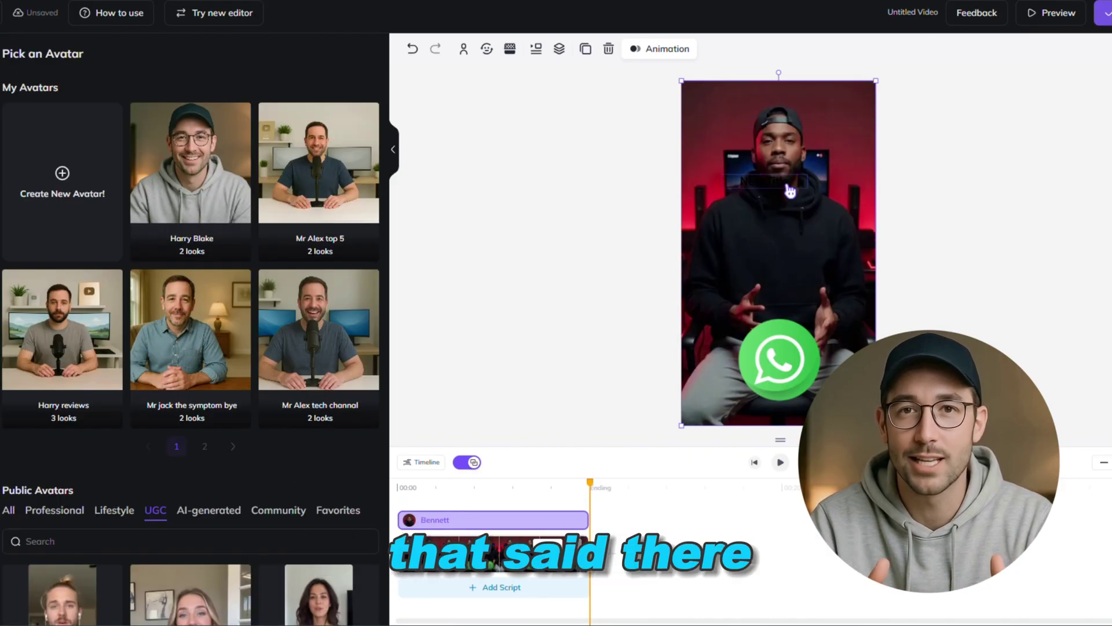
{"action": "left_click", "coordinate": [787, 184]}
{"action": "left_click_drag", "start_coordinate": [789, 189], "coordinate": [770, 116]}
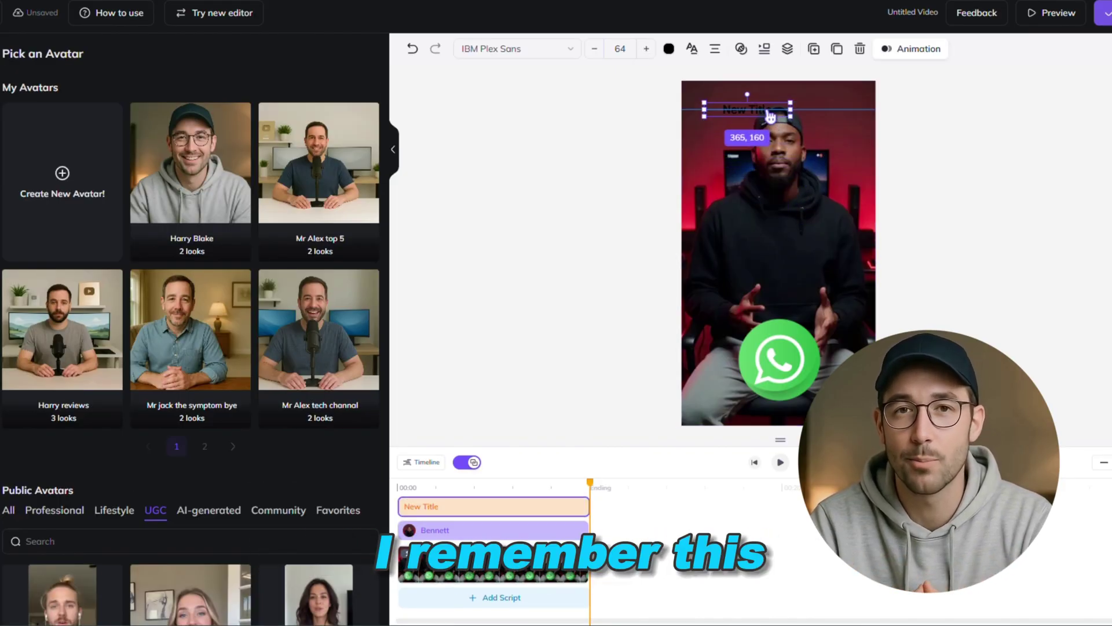
{"action": "left_click", "coordinate": [780, 188]}
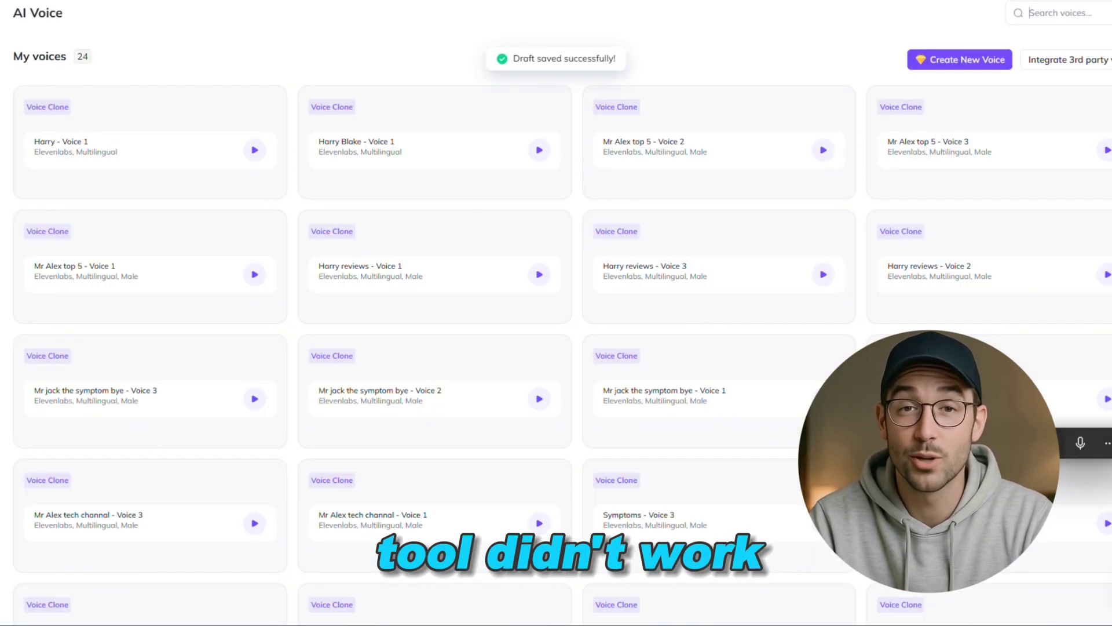
Create a new video with public avatar Lana in her AI Photo look with the coffee cup, and leave the editor without saving
{"action": "left_click", "coordinate": [7, 51]}
{"action": "scroll", "coordinate": [164, 142], "scroll_direction": "down", "scroll_amount": 7}
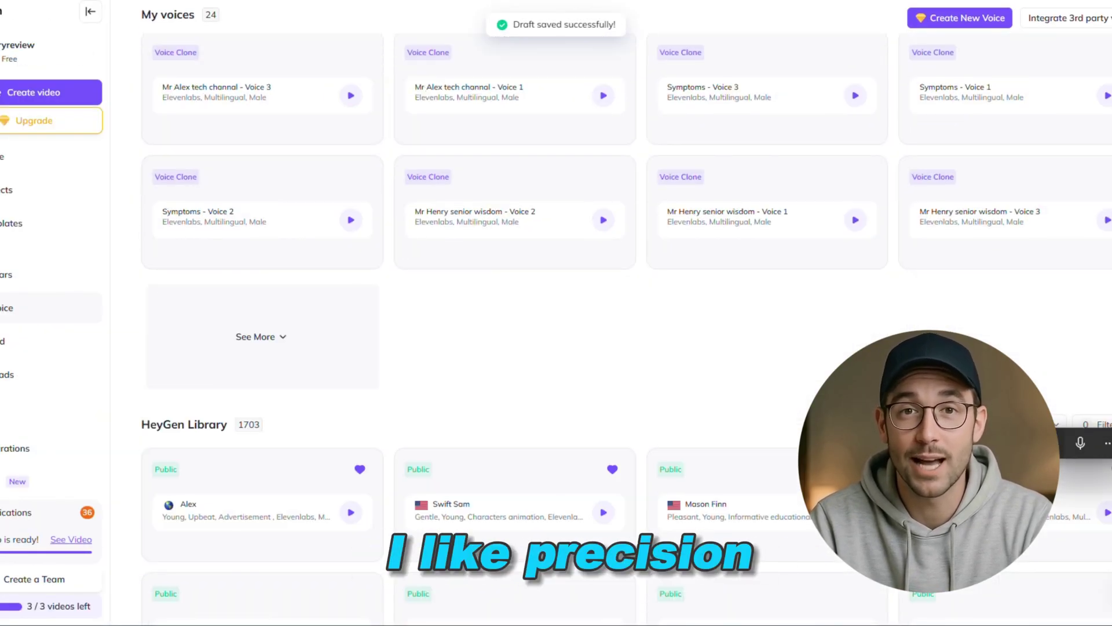
{"action": "left_click", "coordinate": [52, 102]}
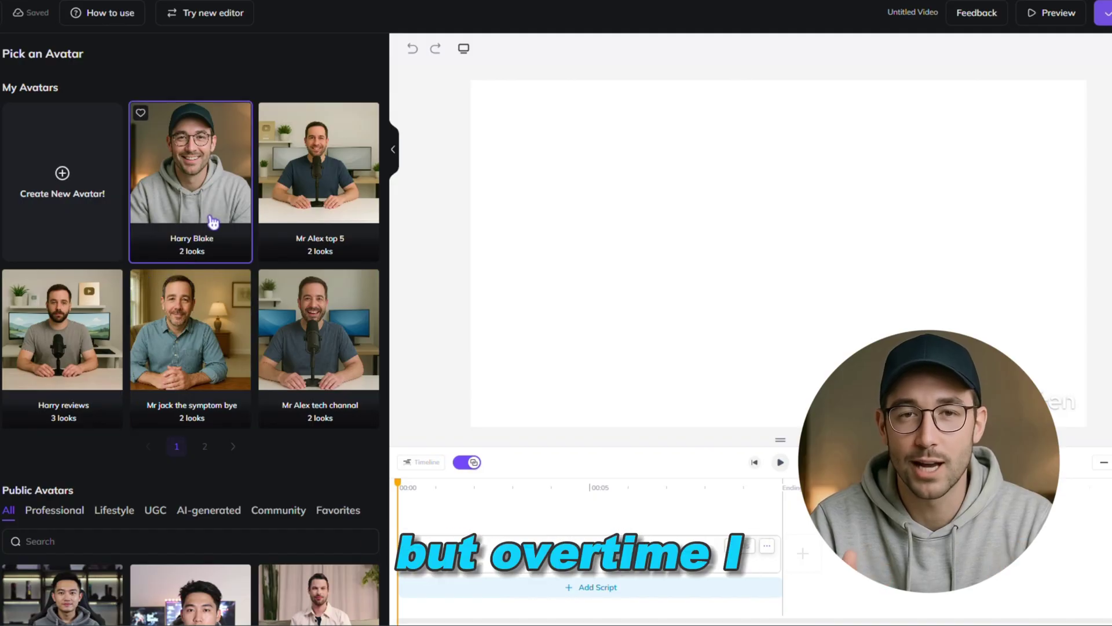
{"action": "scroll", "coordinate": [210, 218], "scroll_direction": "down", "scroll_amount": 7}
{"action": "scroll", "coordinate": [210, 214], "scroll_direction": "down", "scroll_amount": 3}
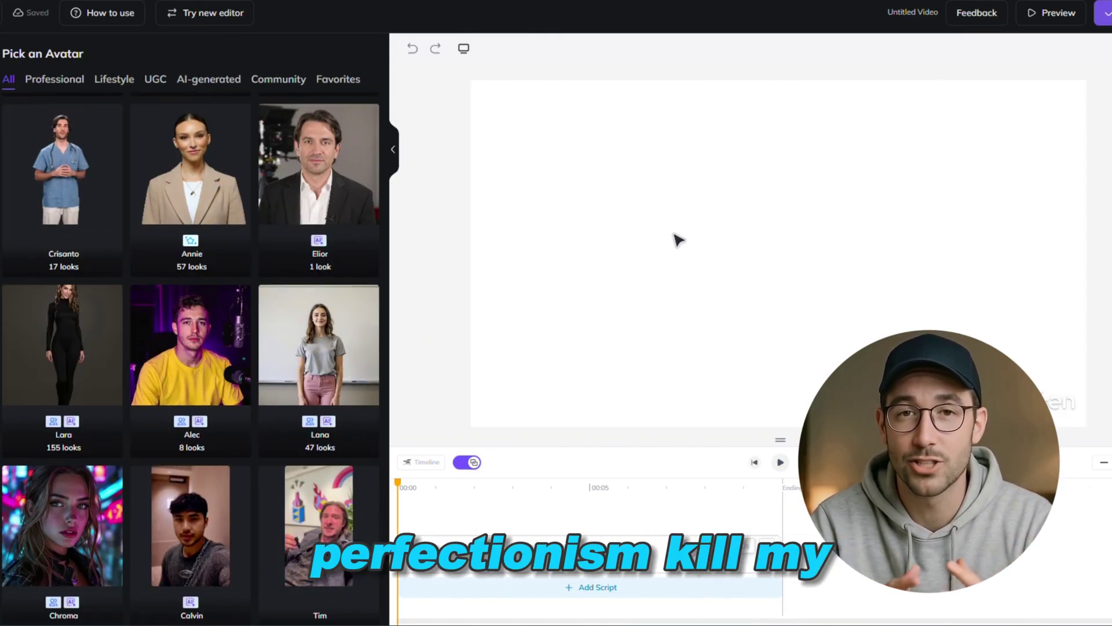
{"action": "left_click", "coordinate": [285, 374]}
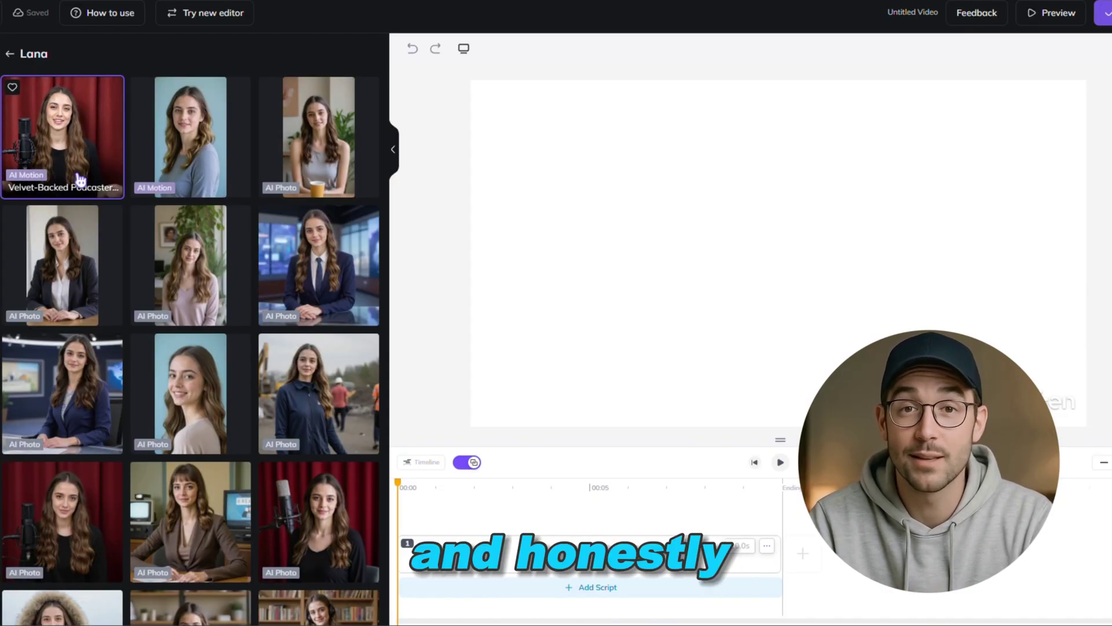
{"action": "left_click", "coordinate": [306, 128]}
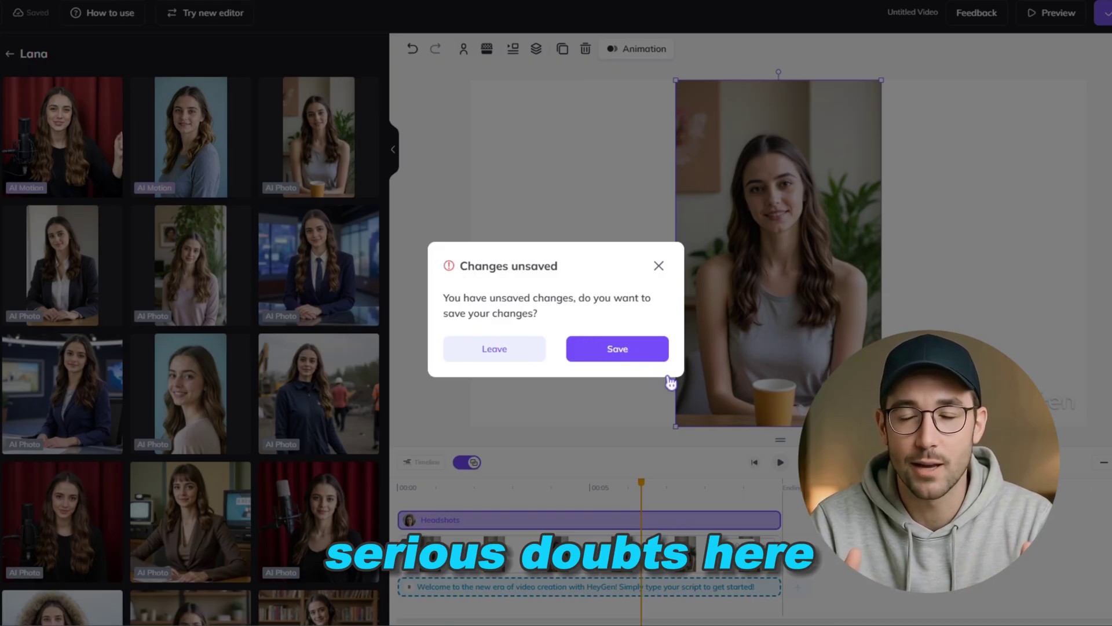
{"action": "left_click", "coordinate": [490, 352]}
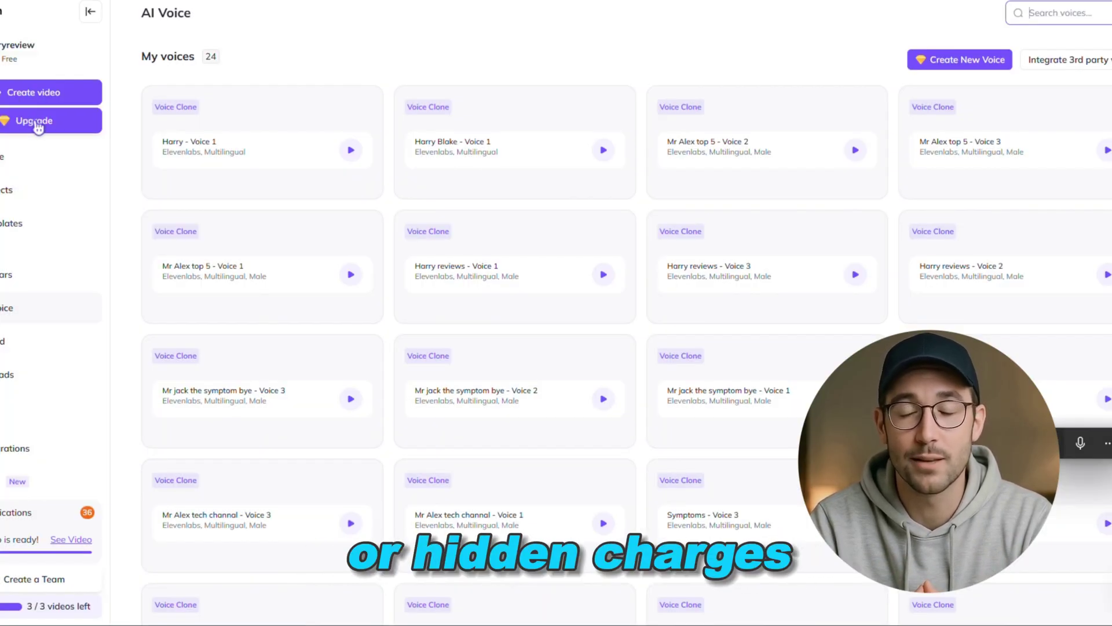
Open the upgrade plans and compare the yearly prices and feature lists of Creator, Team and Enterprise
{"action": "left_click", "coordinate": [38, 124]}
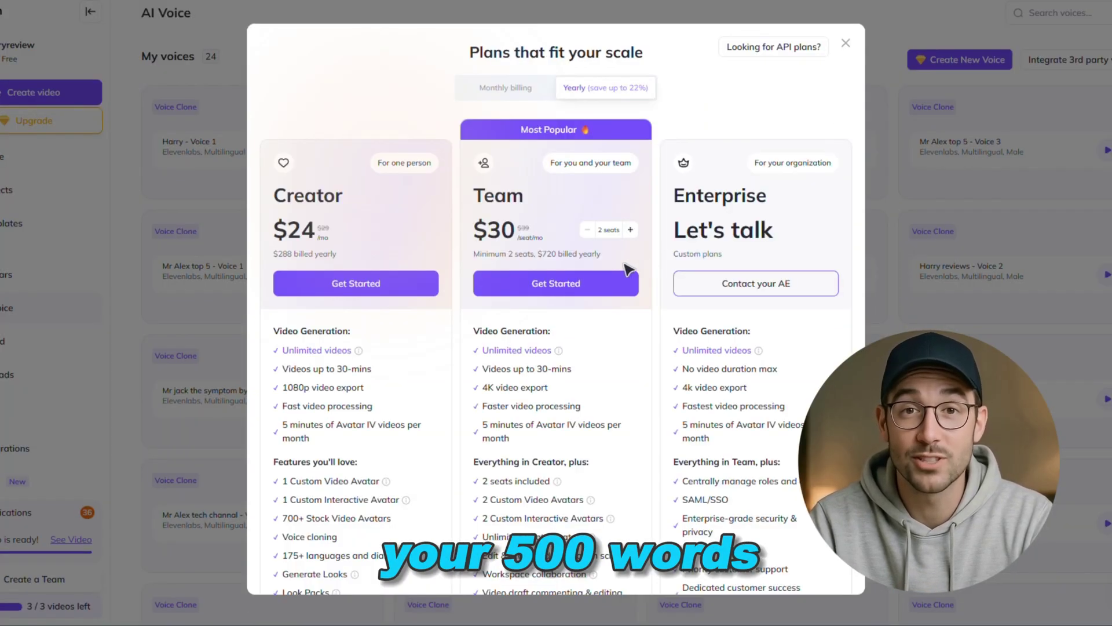
{"action": "scroll", "coordinate": [370, 295], "scroll_direction": "down", "scroll_amount": 3}
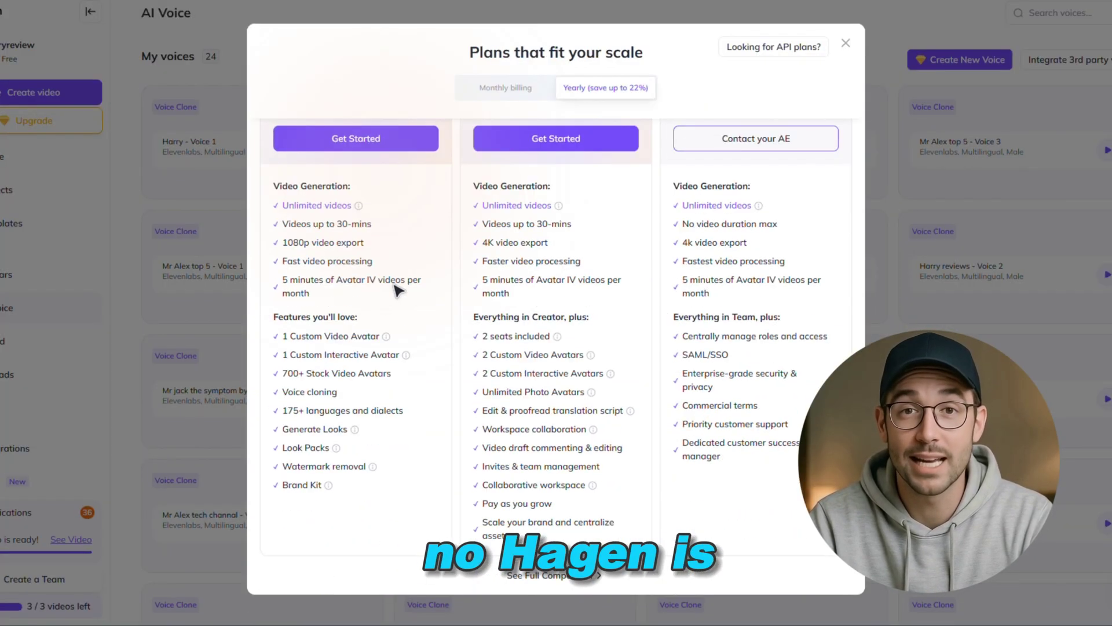
{"action": "scroll", "coordinate": [394, 289], "scroll_direction": "up", "scroll_amount": 3}
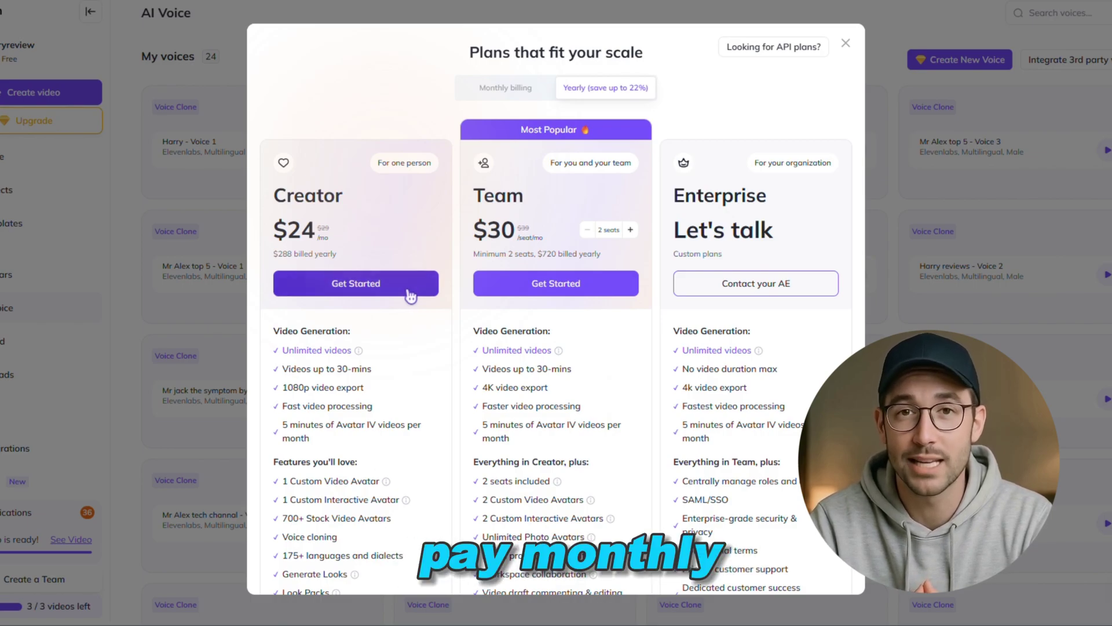
{"action": "scroll", "coordinate": [523, 336], "scroll_direction": "down", "scroll_amount": 1}
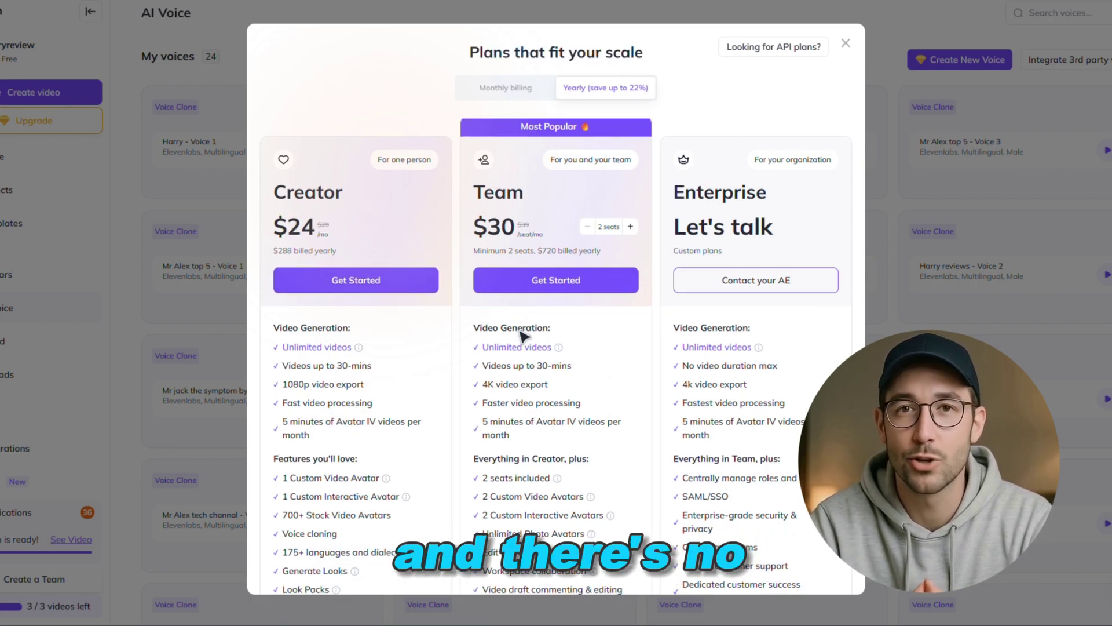
{"action": "scroll", "coordinate": [519, 333], "scroll_direction": "down", "scroll_amount": 3}
{"action": "scroll", "coordinate": [464, 327], "scroll_direction": "up", "scroll_amount": 3}
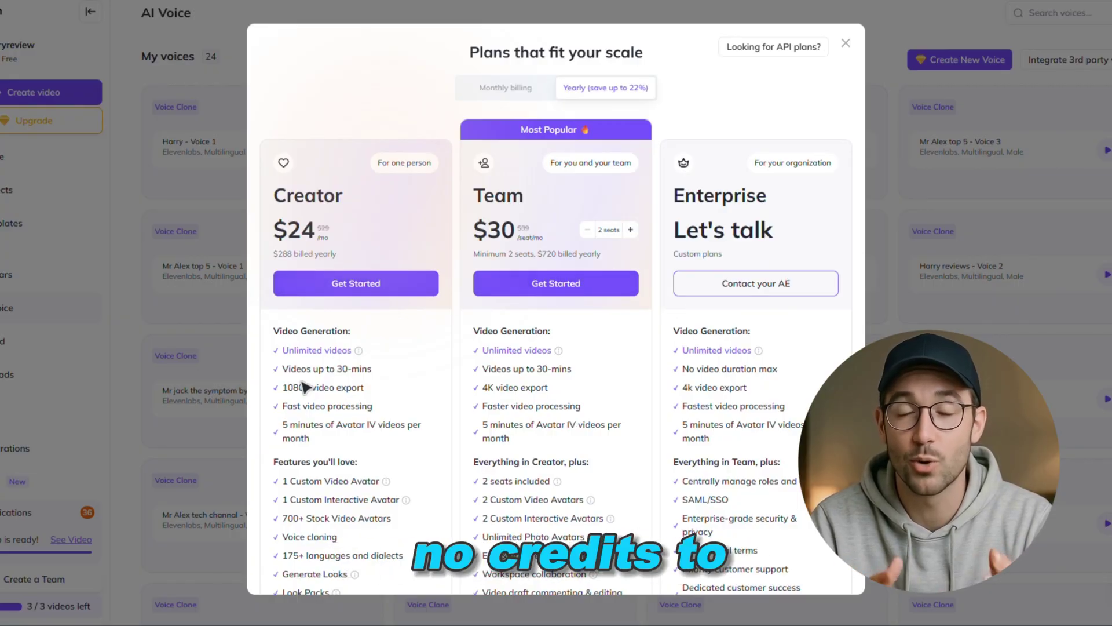
Highlight the Creator plan's video generation features and the Enterprise plan's heading and pricing text, and close the plans overview
{"action": "left_click_drag", "start_coordinate": [282, 387], "coordinate": [401, 446]}
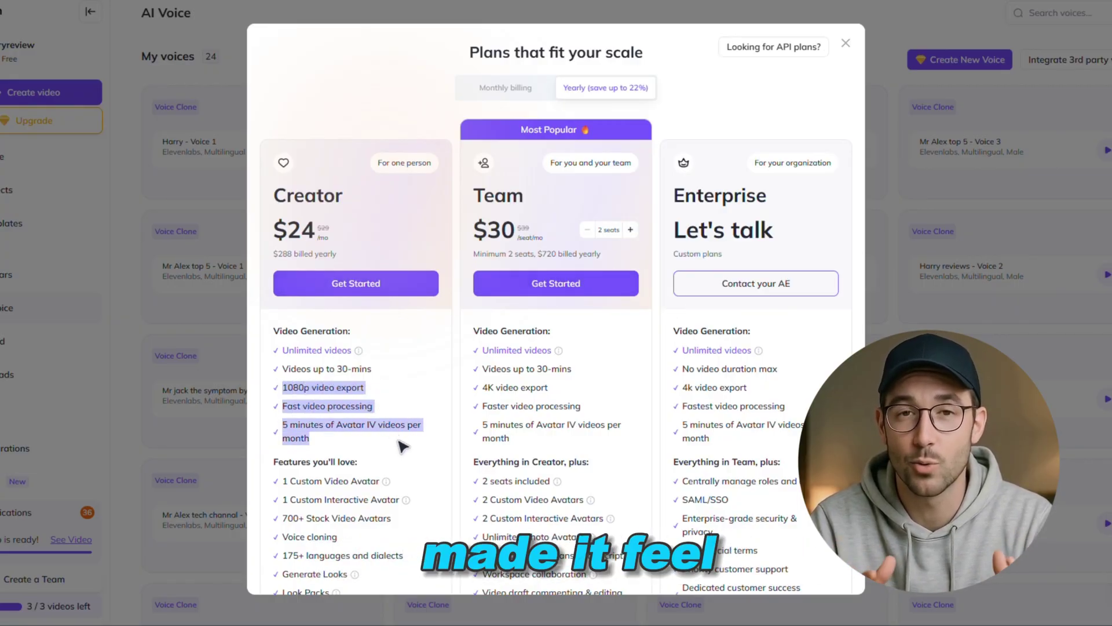
{"action": "left_click", "coordinate": [401, 446]}
{"action": "left_click_drag", "start_coordinate": [260, 219], "coordinate": [253, 199]}
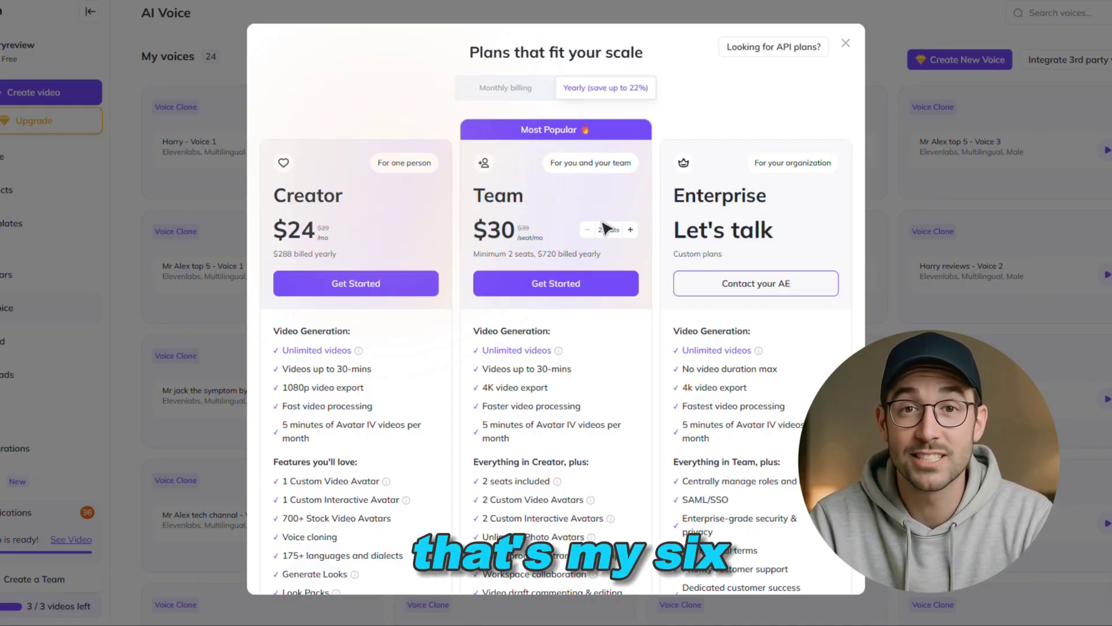
{"action": "left_click_drag", "start_coordinate": [703, 213], "coordinate": [795, 250]}
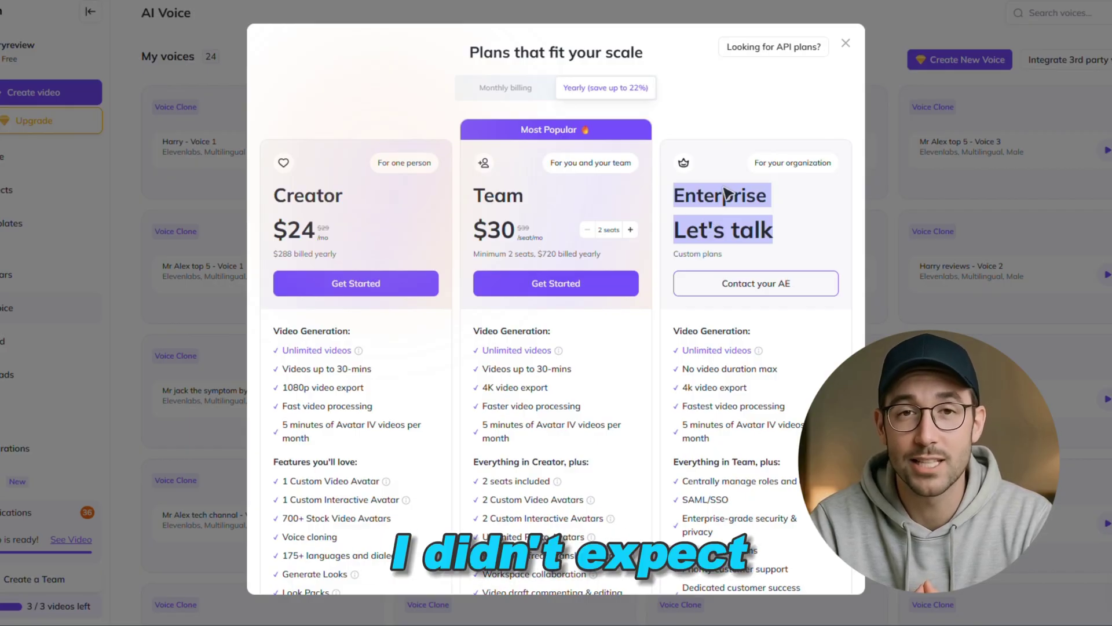
{"action": "left_click", "coordinate": [883, 143]}
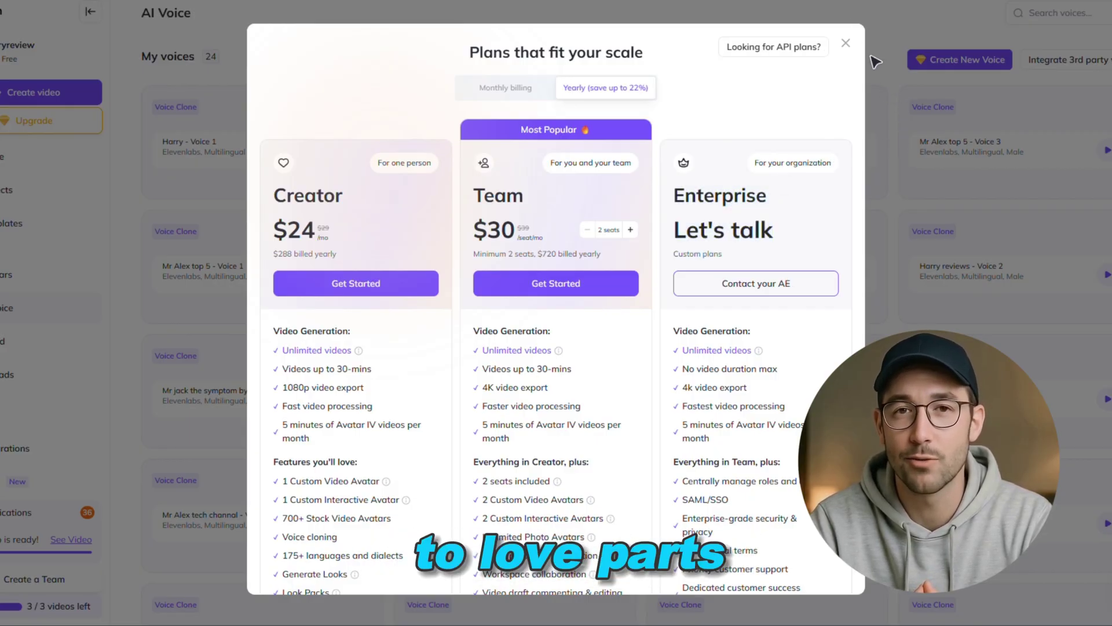
{"action": "left_click", "coordinate": [849, 49]}
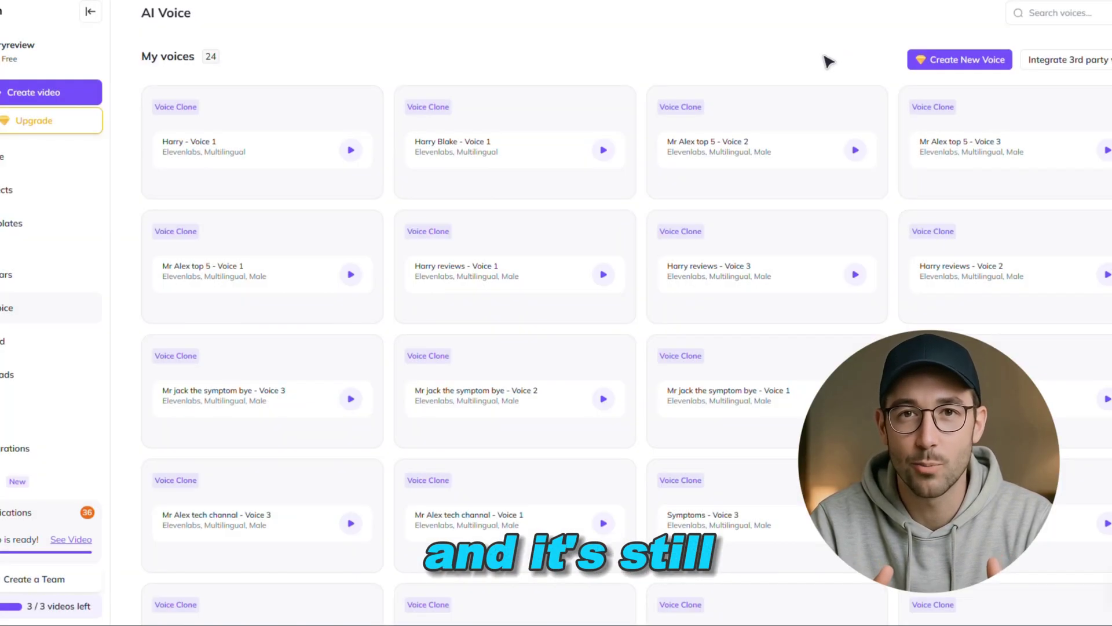
Open the projects page and look through the finished videos and drafts back to the oldest ones
{"action": "scroll", "coordinate": [479, 288], "scroll_direction": "down", "scroll_amount": 10}
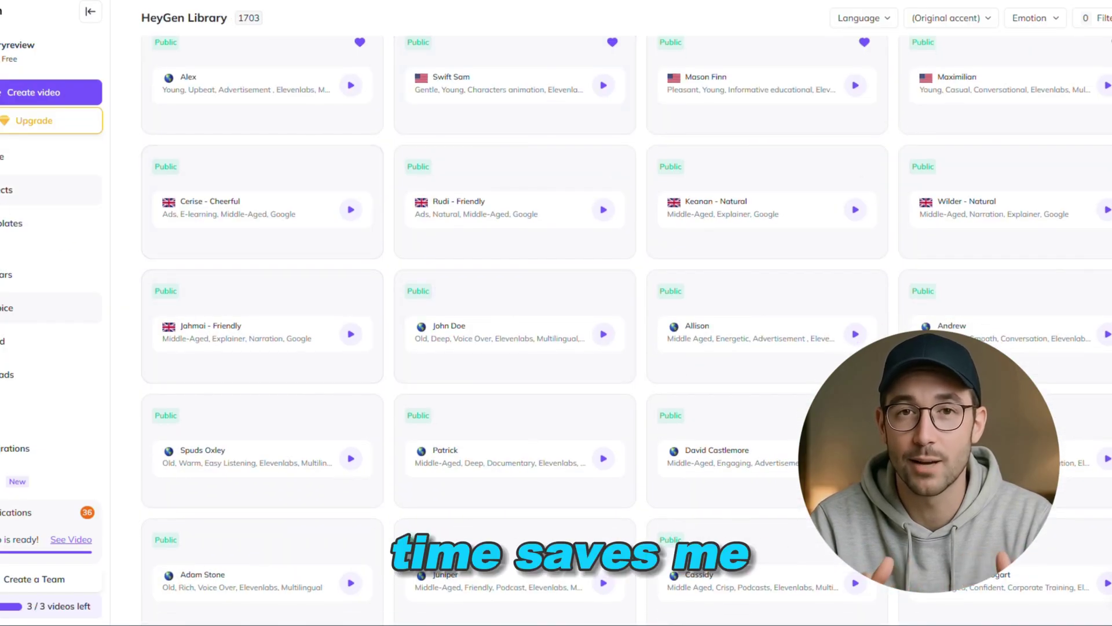
{"action": "left_click", "coordinate": [23, 200]}
{"action": "scroll", "coordinate": [352, 242], "scroll_direction": "down", "scroll_amount": 3}
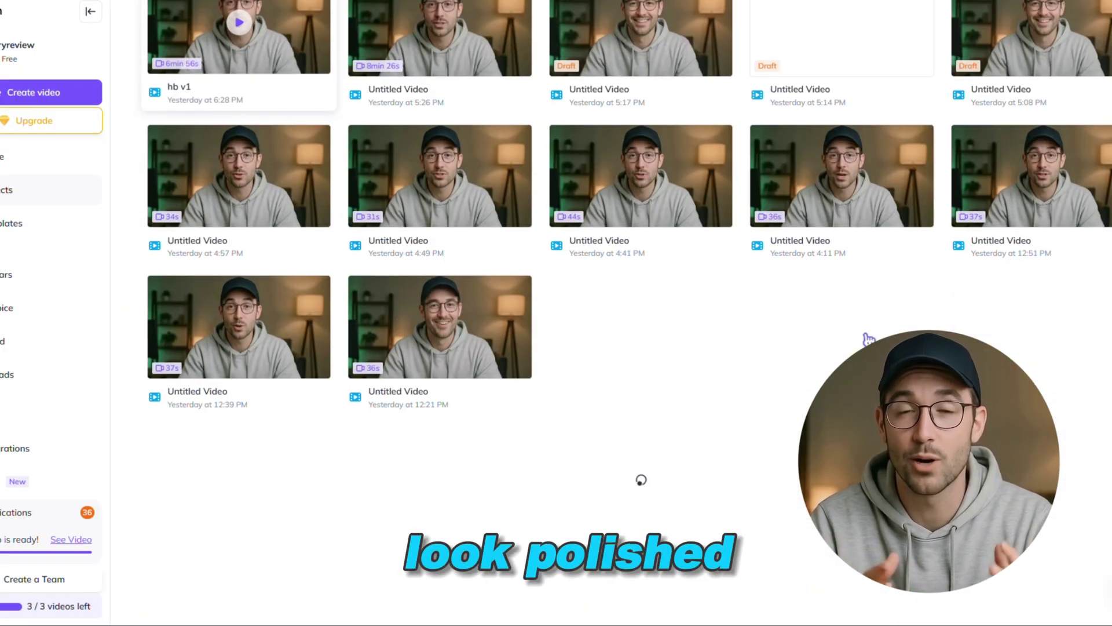
{"action": "scroll", "coordinate": [858, 331], "scroll_direction": "up", "scroll_amount": 3}
{"action": "scroll", "coordinate": [857, 331], "scroll_direction": "down", "scroll_amount": 3}
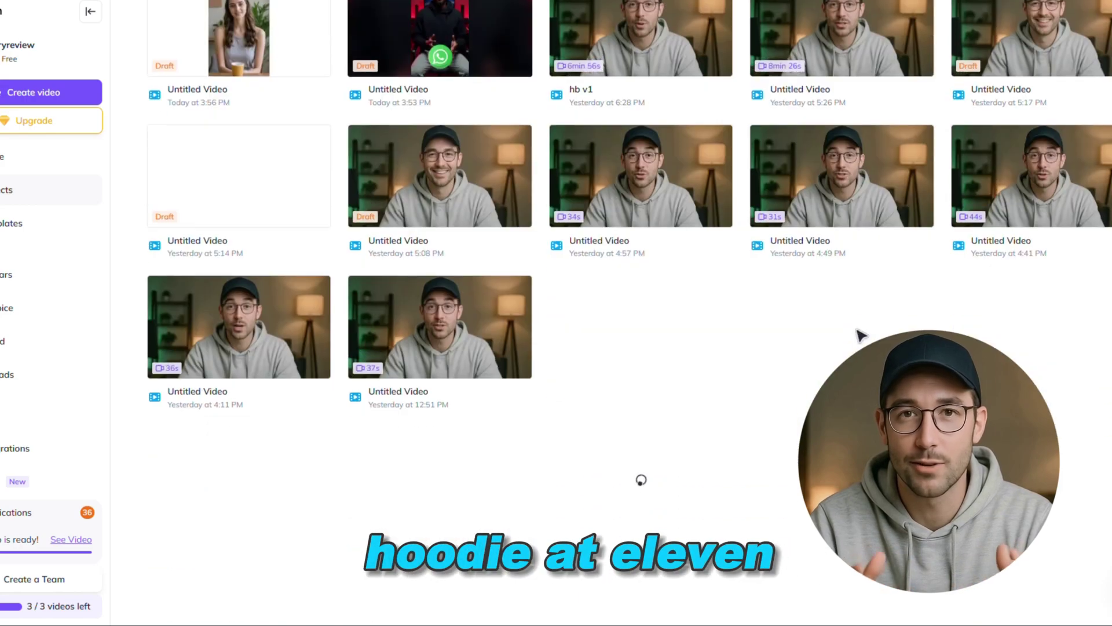
{"action": "scroll", "coordinate": [857, 335], "scroll_direction": "down", "scroll_amount": 5}
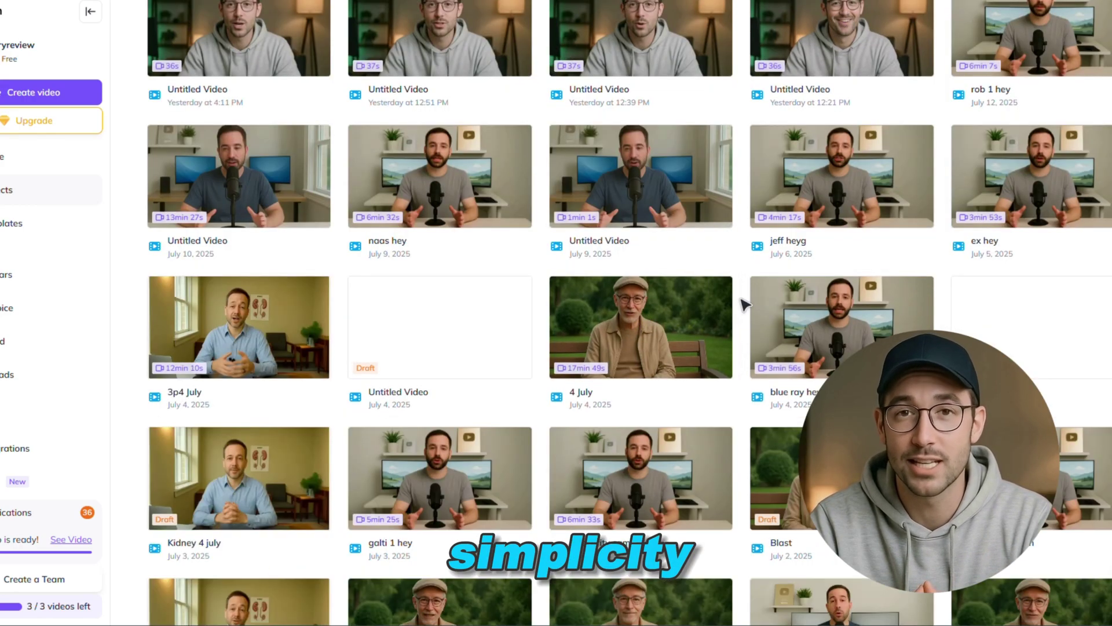
{"action": "scroll", "coordinate": [745, 304], "scroll_direction": "down", "scroll_amount": 8}
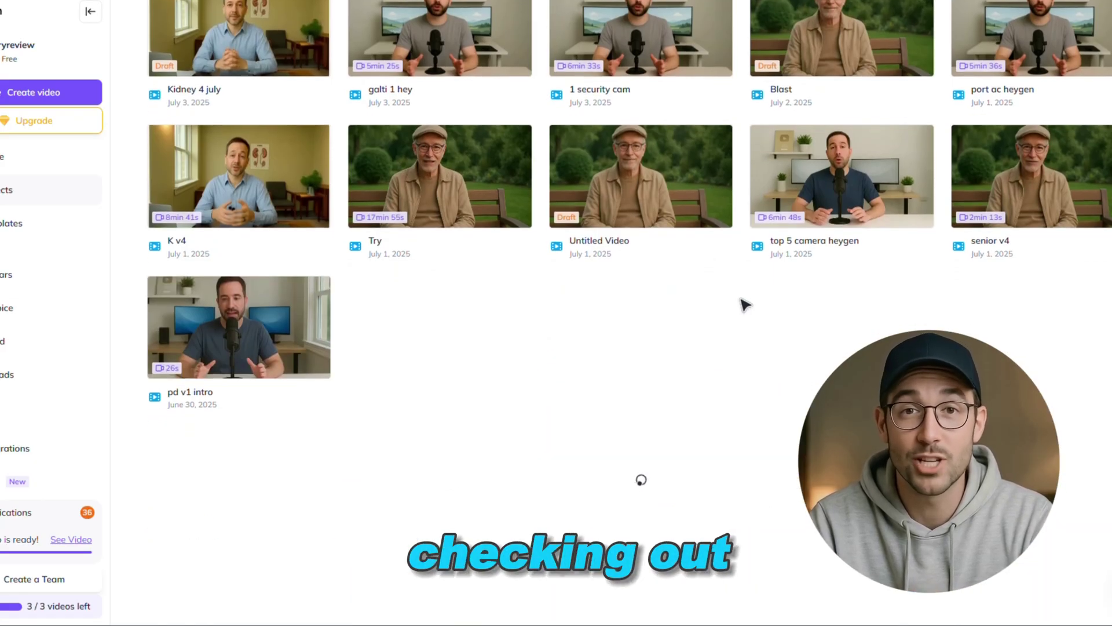
{"action": "scroll", "coordinate": [745, 304], "scroll_direction": "down", "scroll_amount": 5}
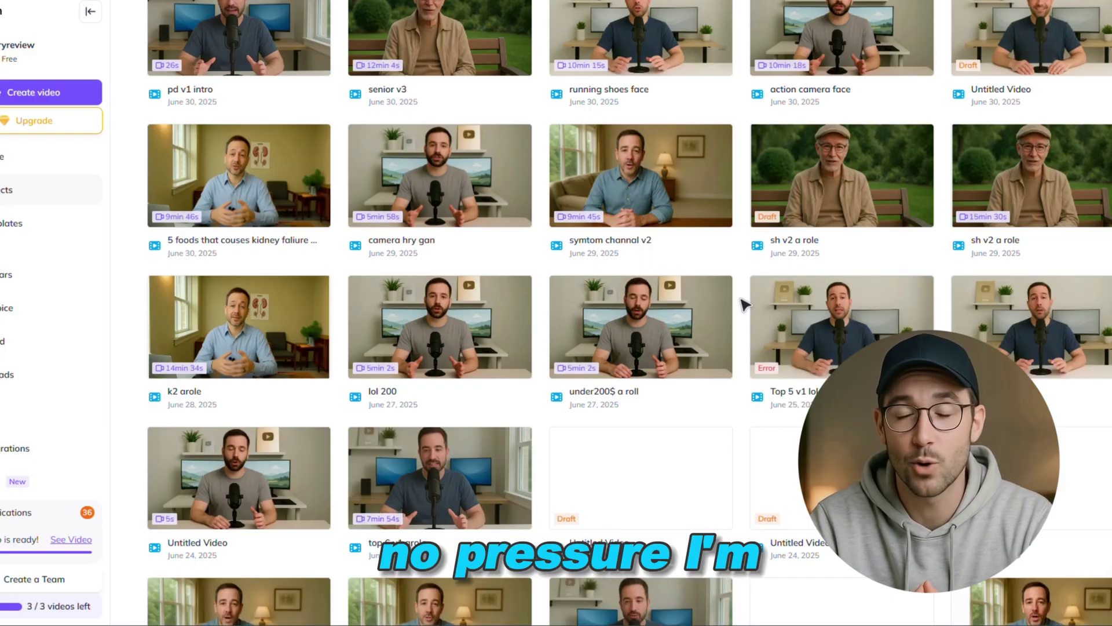
{"action": "scroll", "coordinate": [695, 323], "scroll_direction": "down", "scroll_amount": 5}
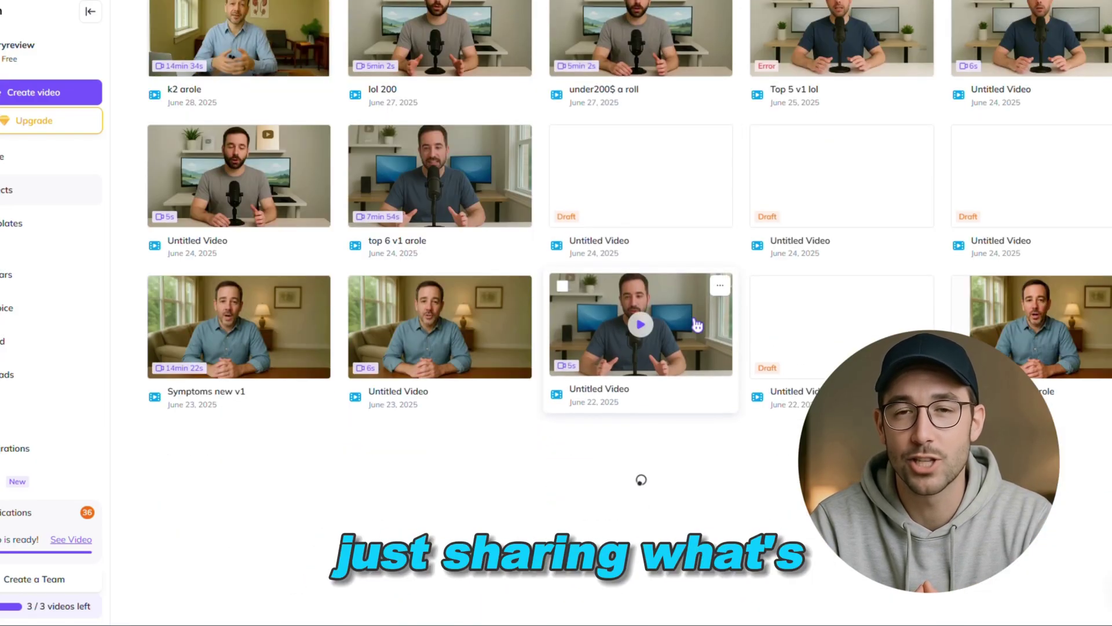
{"action": "scroll", "coordinate": [697, 325], "scroll_direction": "up", "scroll_amount": 10}
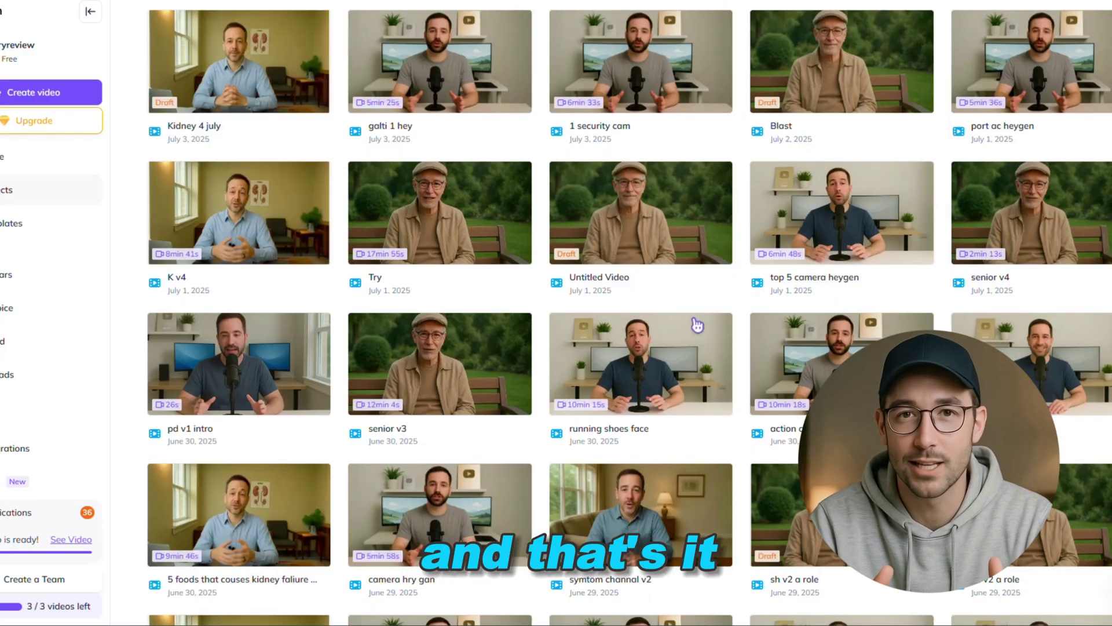
{"action": "scroll", "coordinate": [697, 325], "scroll_direction": "down", "scroll_amount": 12}
{"action": "scroll", "coordinate": [697, 325], "scroll_direction": "down", "scroll_amount": 5}
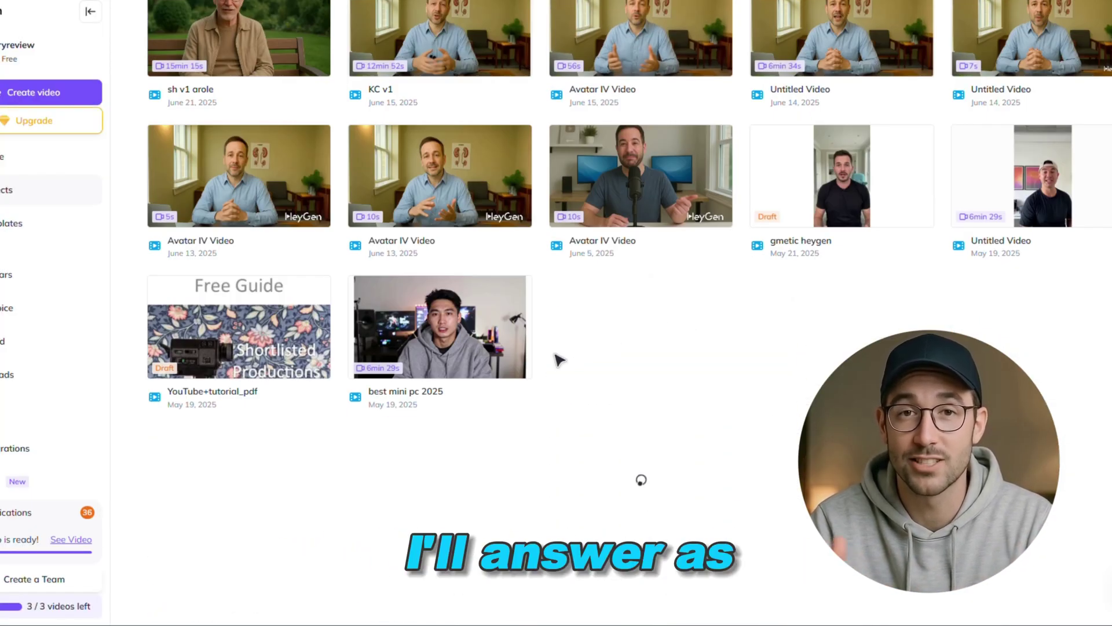
{"action": "scroll", "coordinate": [555, 357], "scroll_direction": "up", "scroll_amount": 4}
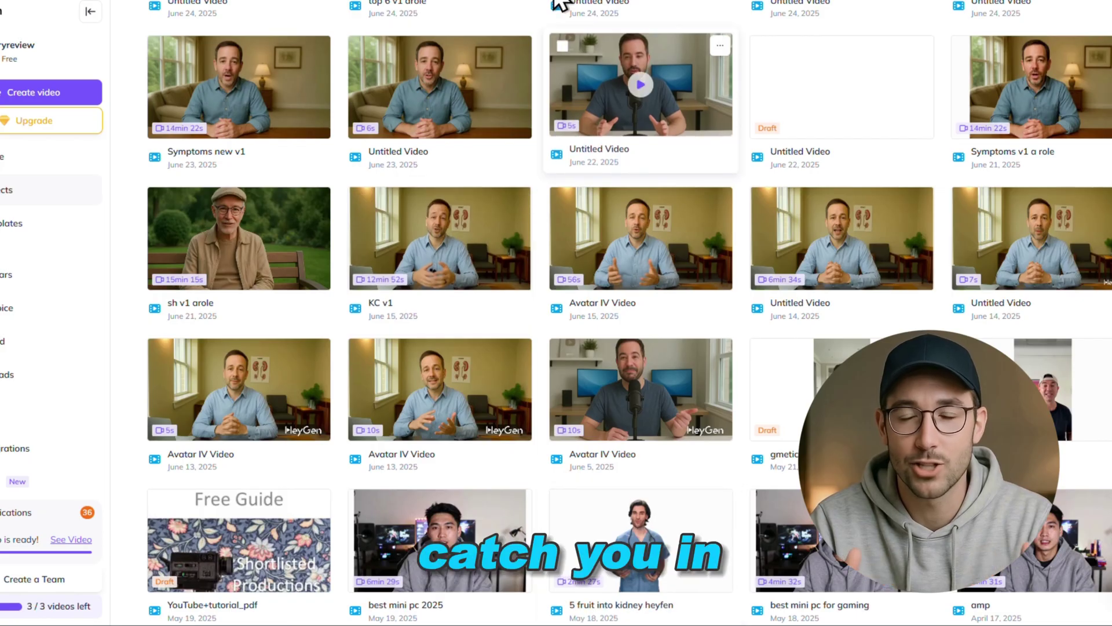